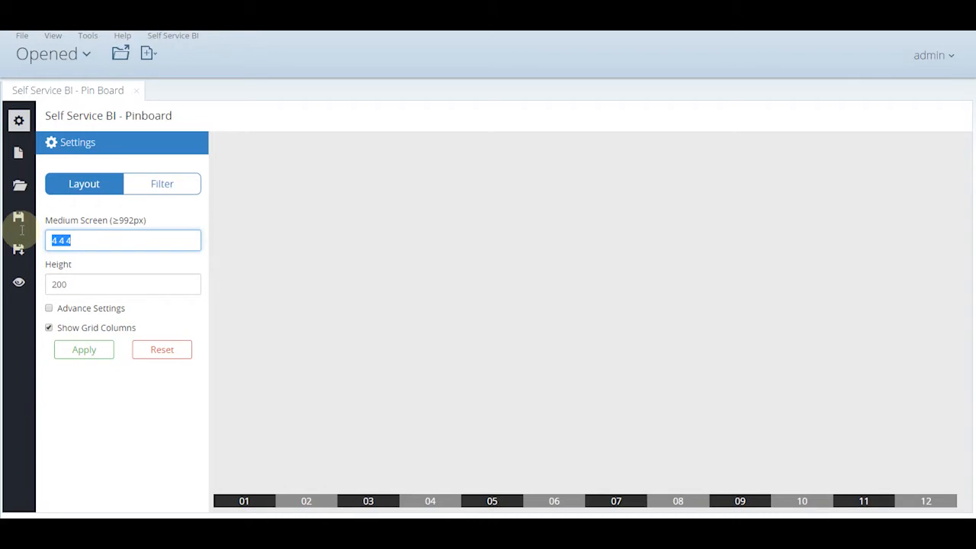
Step: Add a first row of four pins to the pinboard with the medium-screen layout 3 3 3 3 and height 50
type("3 3 3 3")
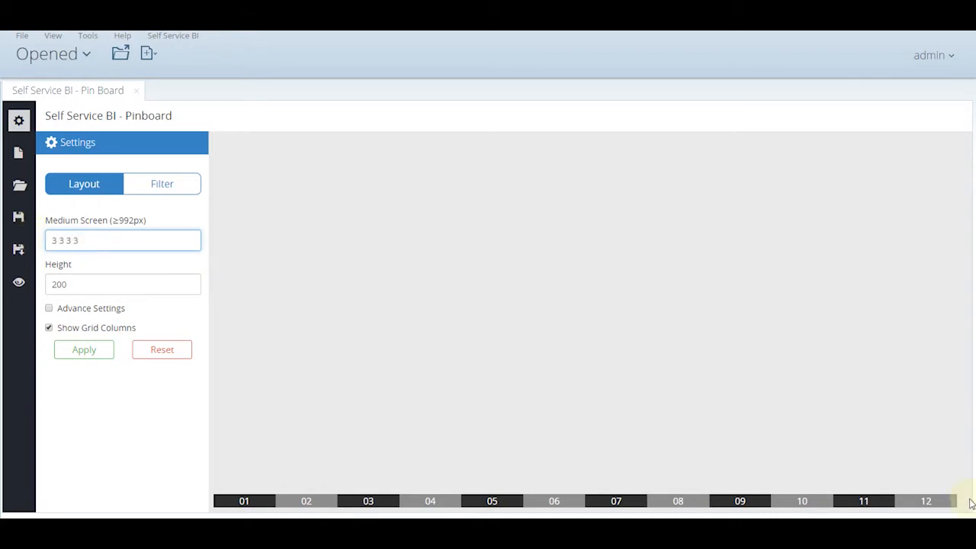
key("Tab")
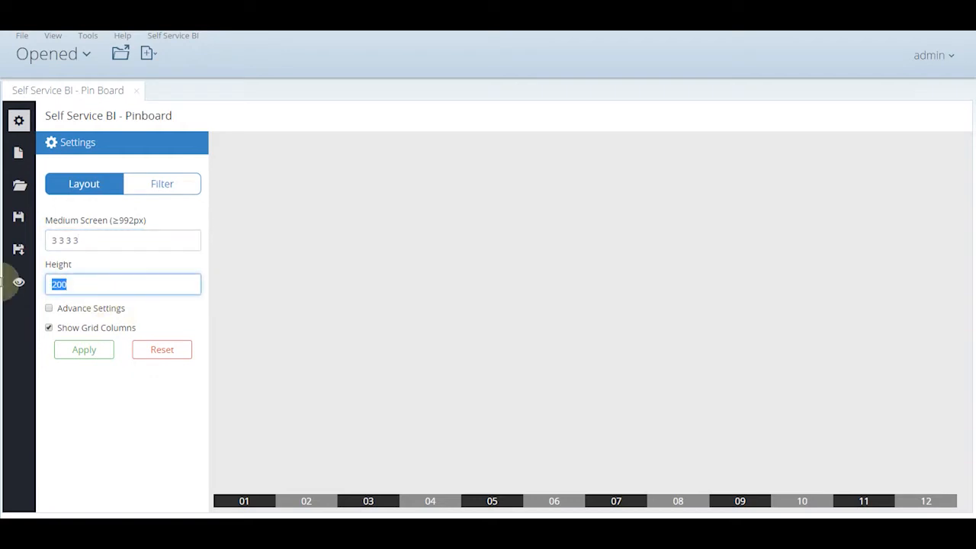
type("50")
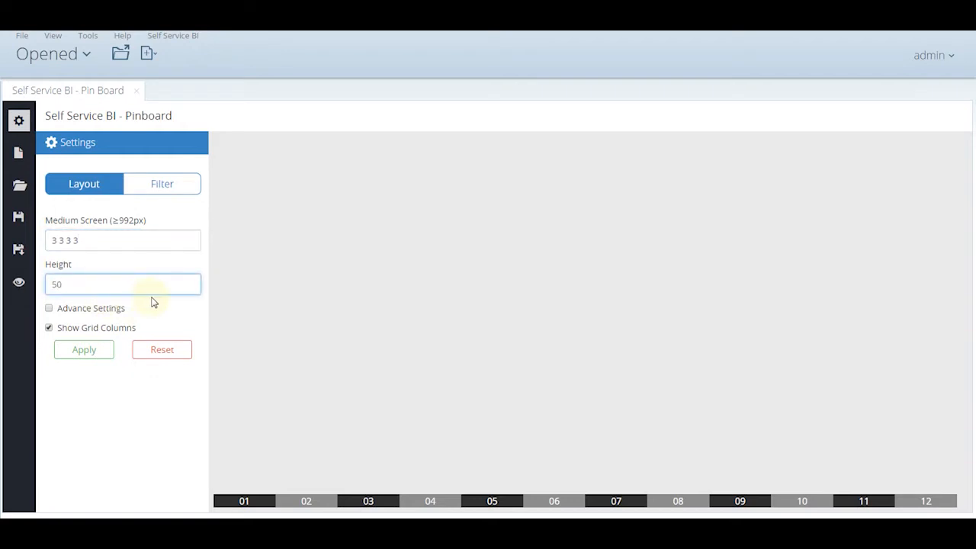
left_click(99, 352)
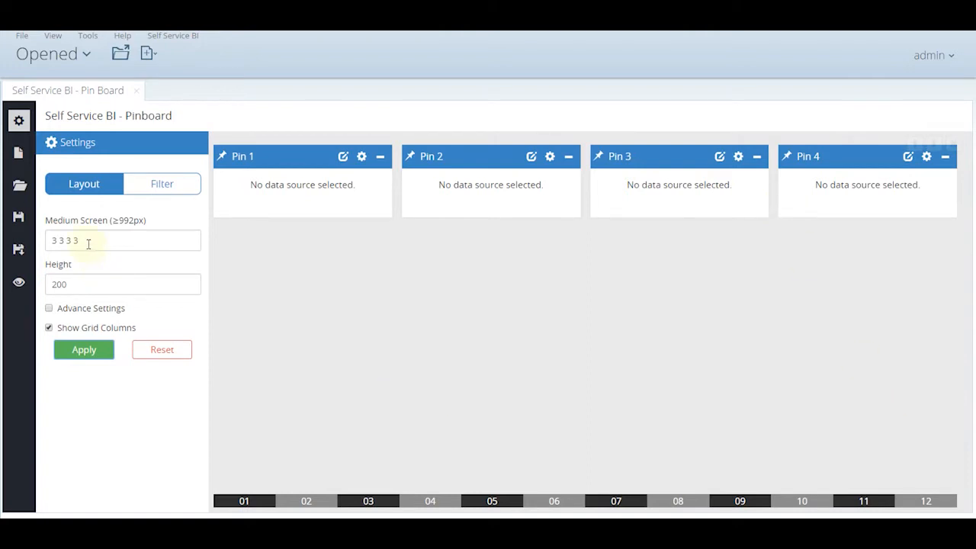
Step: Add a second row of two equal-width pins using the medium-screen layout 6 6
left_click_drag(88, 243, 16, 247)
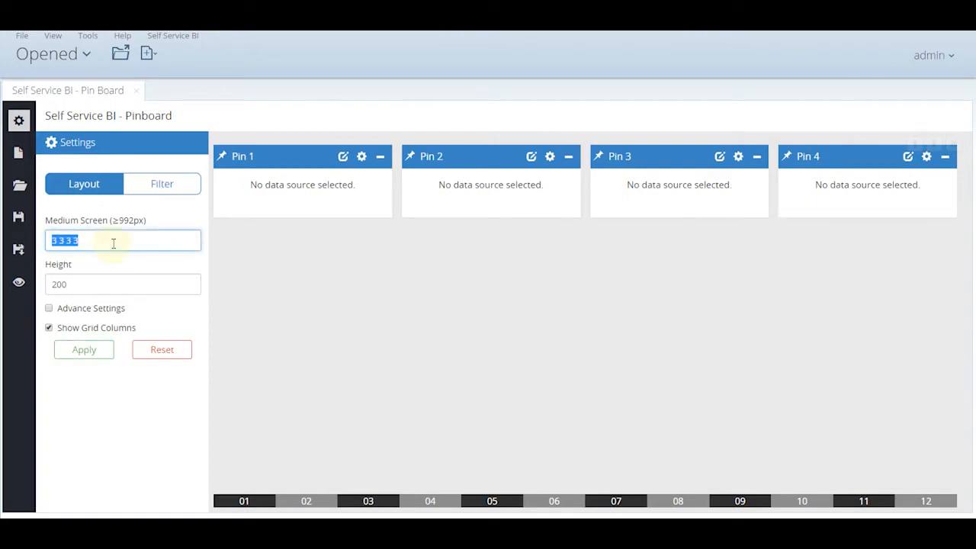
type("6 6")
left_click(84, 351)
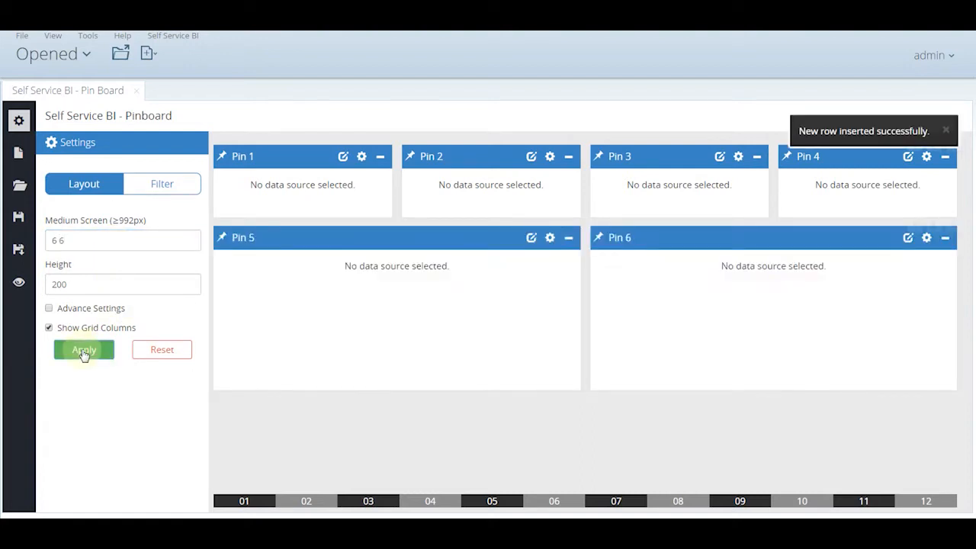
Step: Add a third row with one full-width pin using the medium-screen layout 12, and hide the layout settings
triple_click(83, 242)
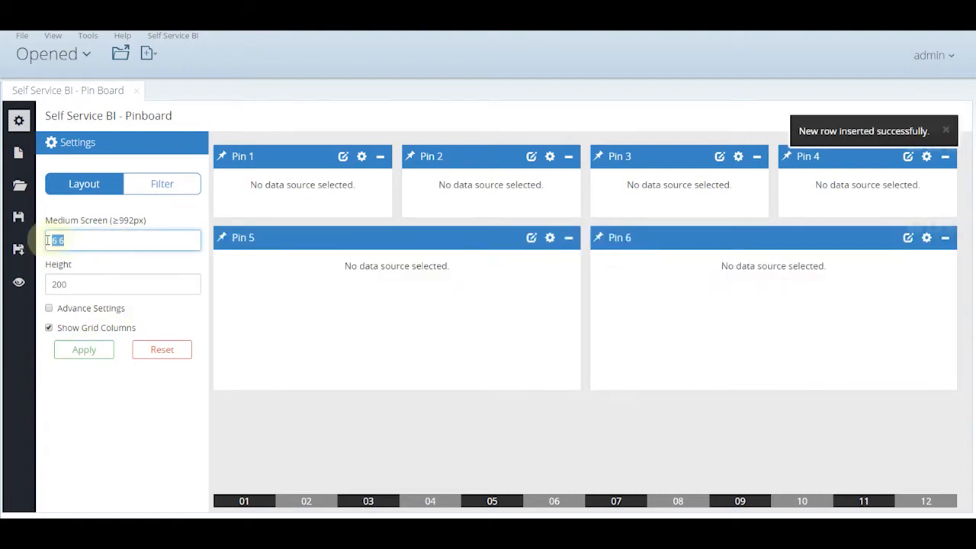
type("12")
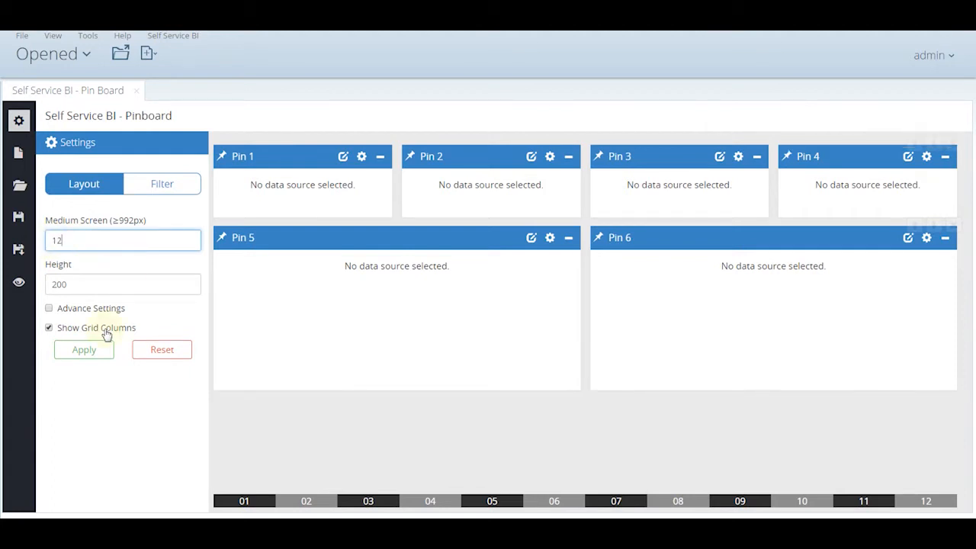
left_click(83, 350)
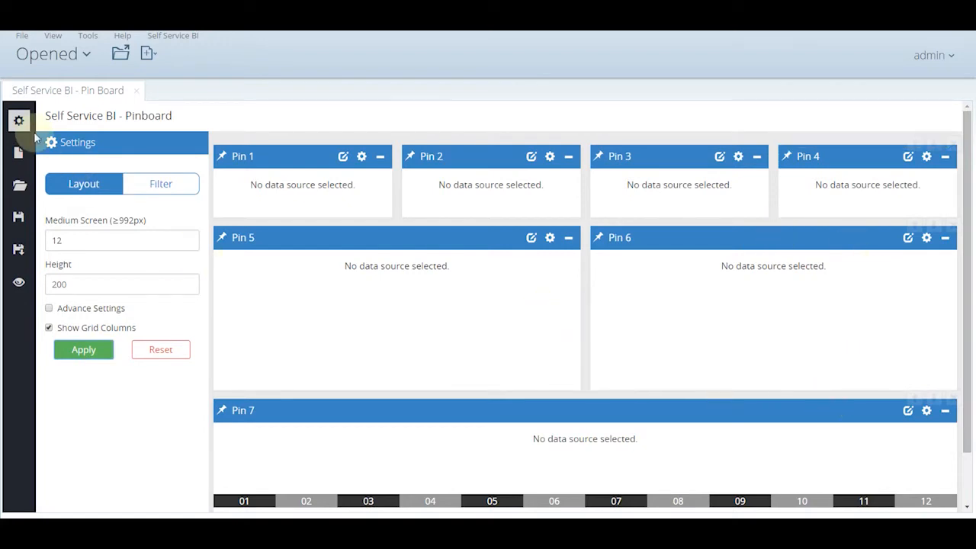
left_click(21, 123)
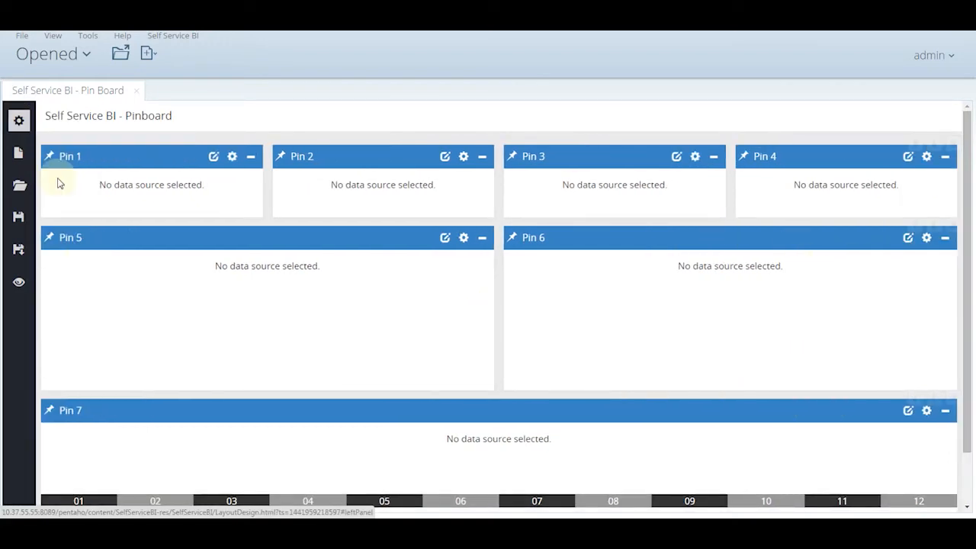
Step: Title Pin 1 "Total Daily Sales" and give it a Sea Green title background
left_click(233, 157)
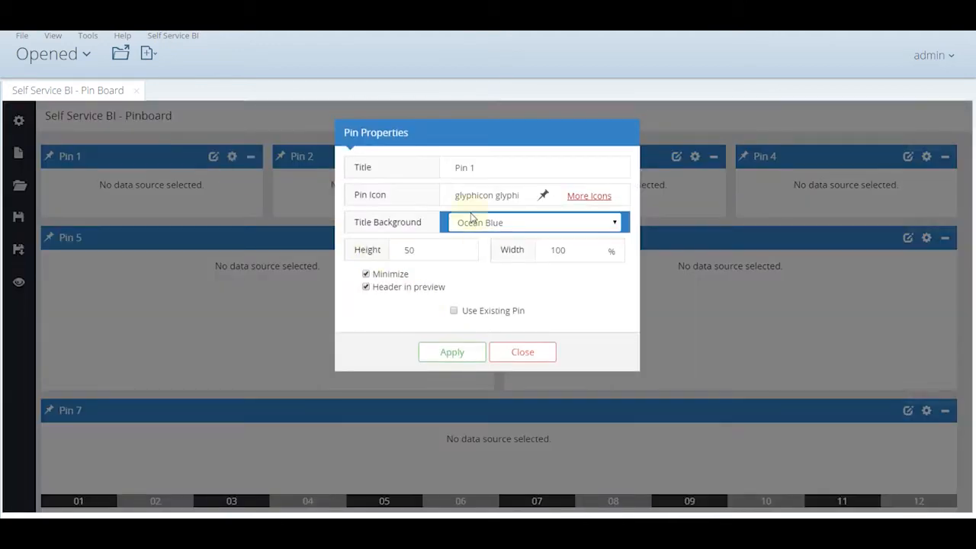
left_click_drag(488, 163, 351, 141)
key("BackSpace")
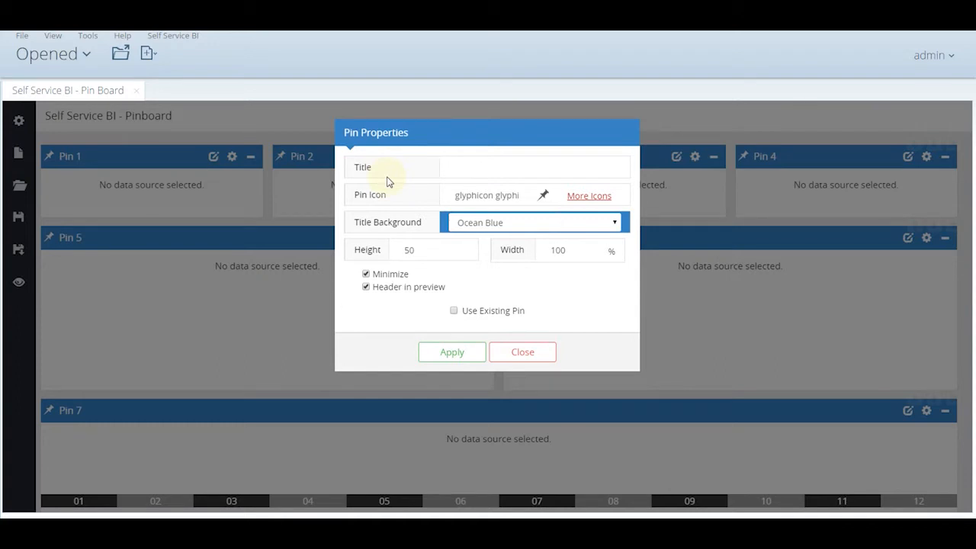
type("Total Daily Sales")
left_click(480, 225)
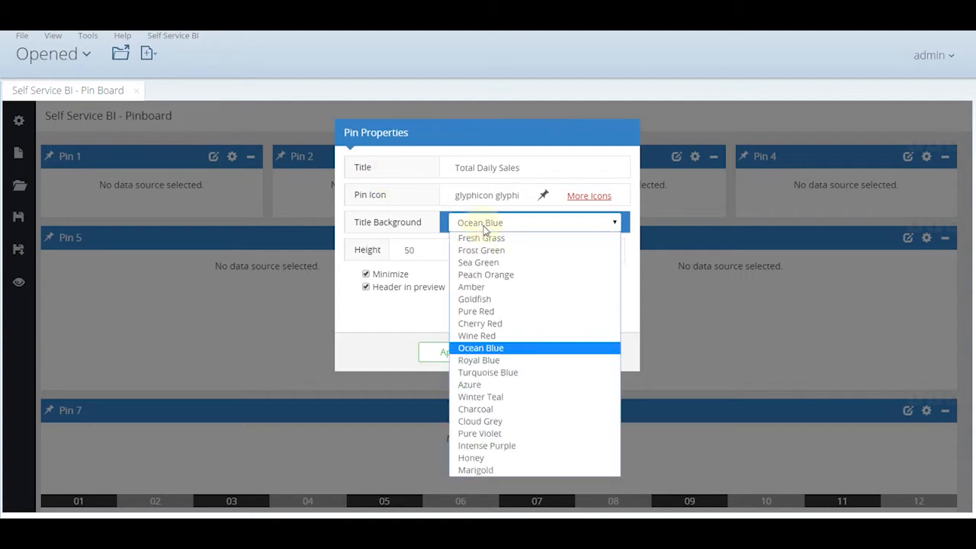
left_click(487, 262)
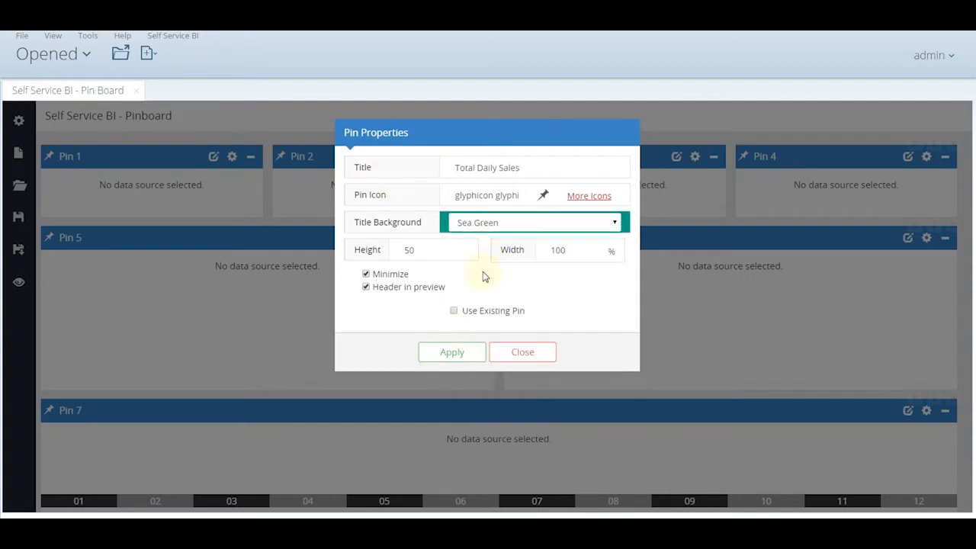
left_click(453, 353)
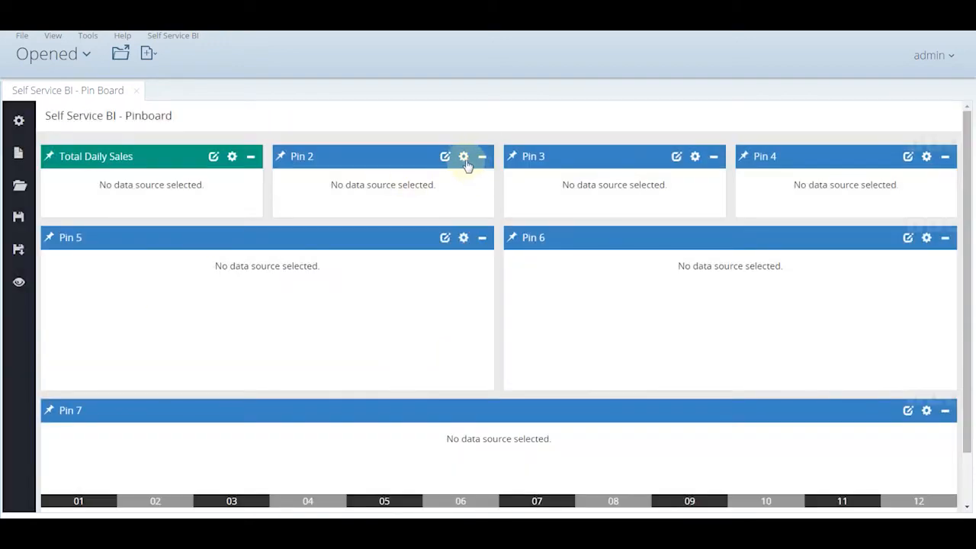
Step: Change the title of Pin 2 to "Avg. Basket Value" and apply it
left_click(463, 156)
left_click_drag(492, 168, 405, 161)
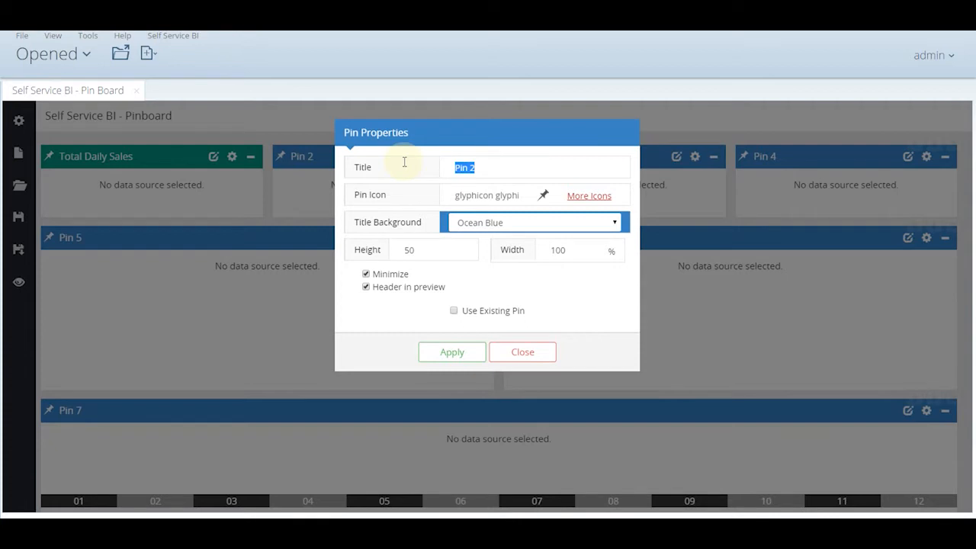
key("BackSpace")
type("Avg. Basket Values")
key("BackSpace")
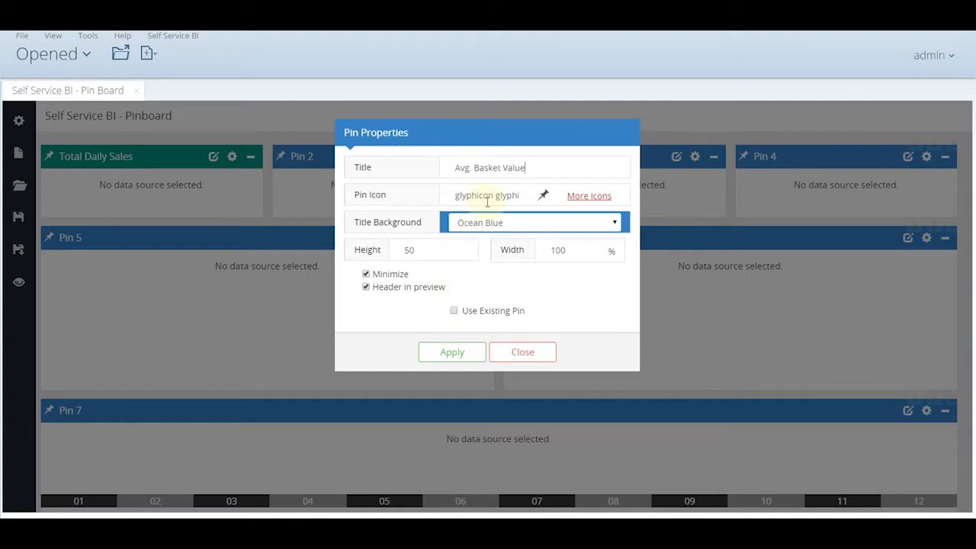
left_click(449, 355)
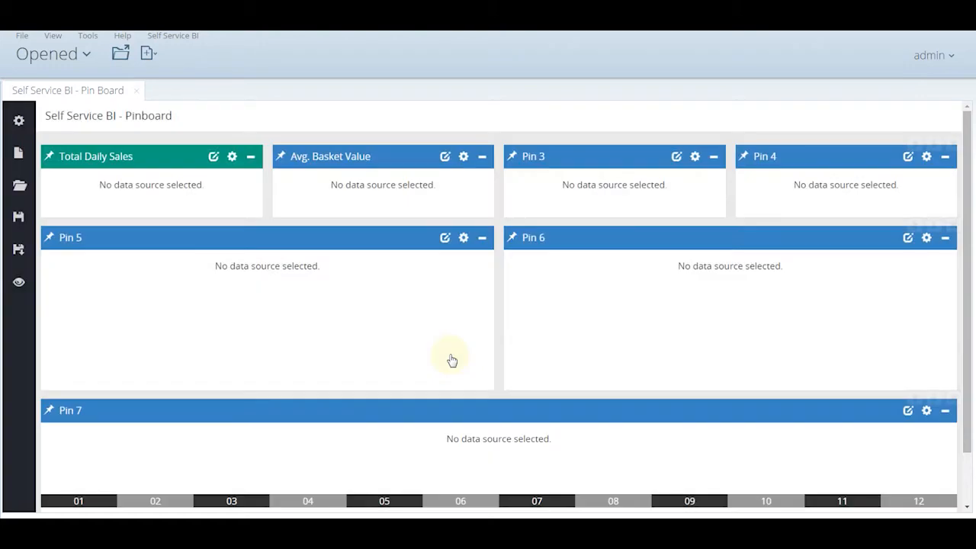
Step: Title Pin 3 "Avg. Basket Size" and give it a Peach Orange title background
left_click(699, 158)
left_click_drag(489, 171, 414, 169)
key("BackSpace")
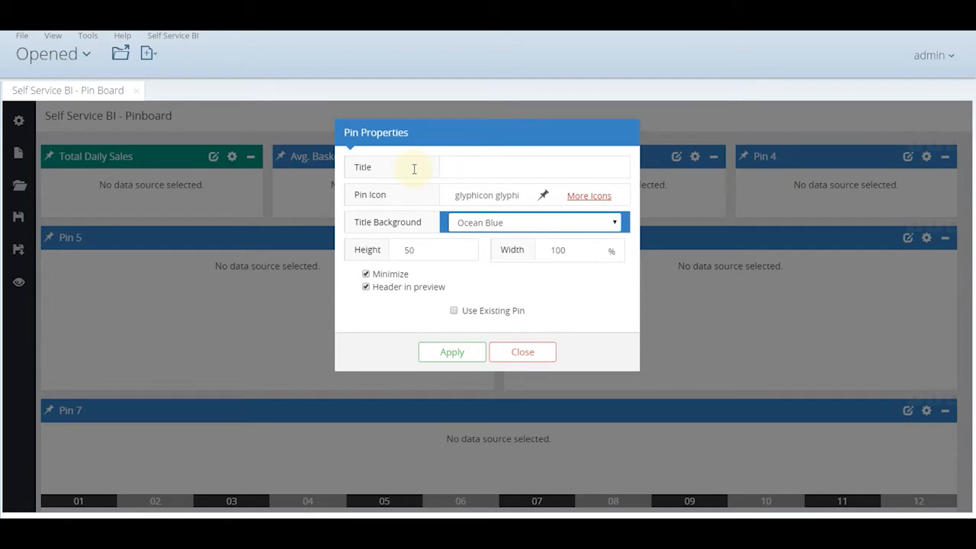
type("Avg. Basket Size")
left_click(567, 221)
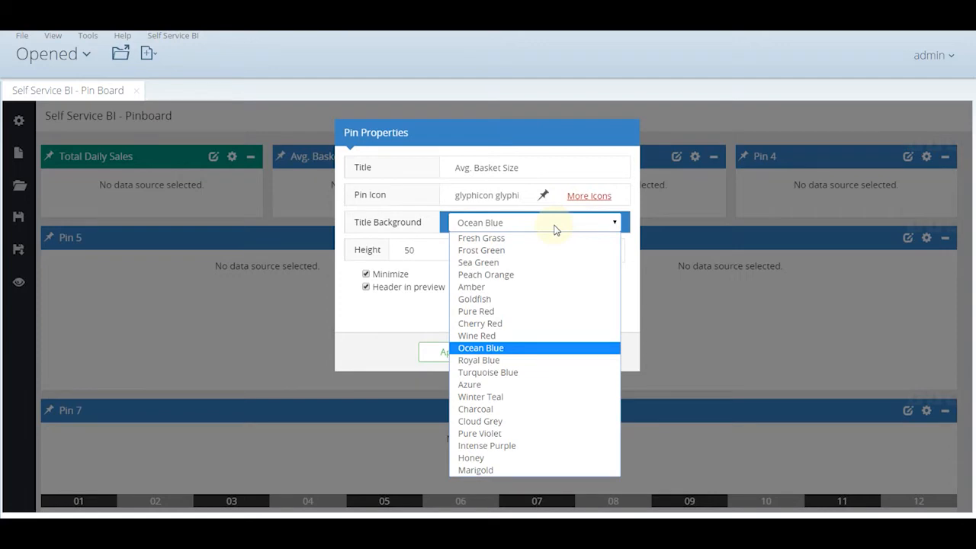
left_click(533, 262)
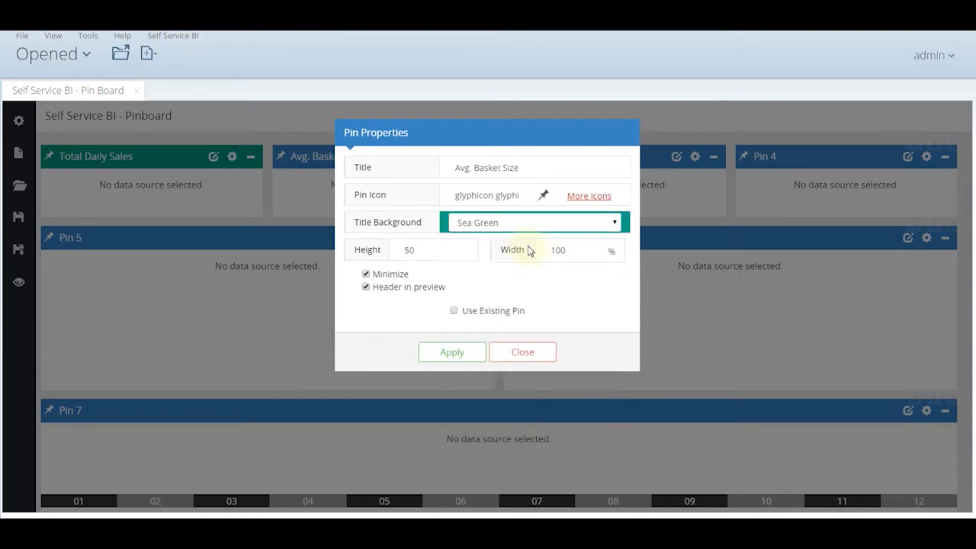
left_click(529, 221)
left_click(523, 273)
left_click(481, 353)
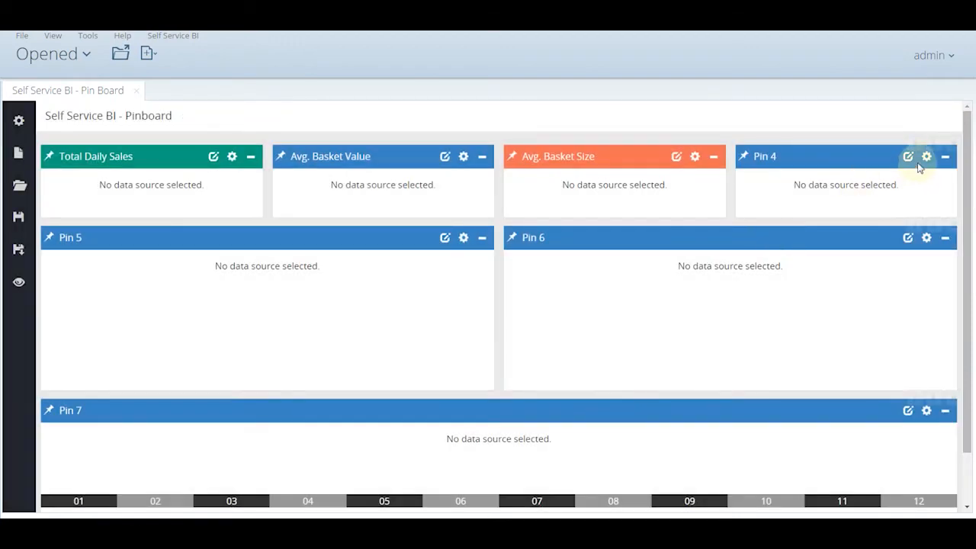
Step: Title Pin 4 "Total Core Product Sales" and give it an Amber title background
left_click(925, 156)
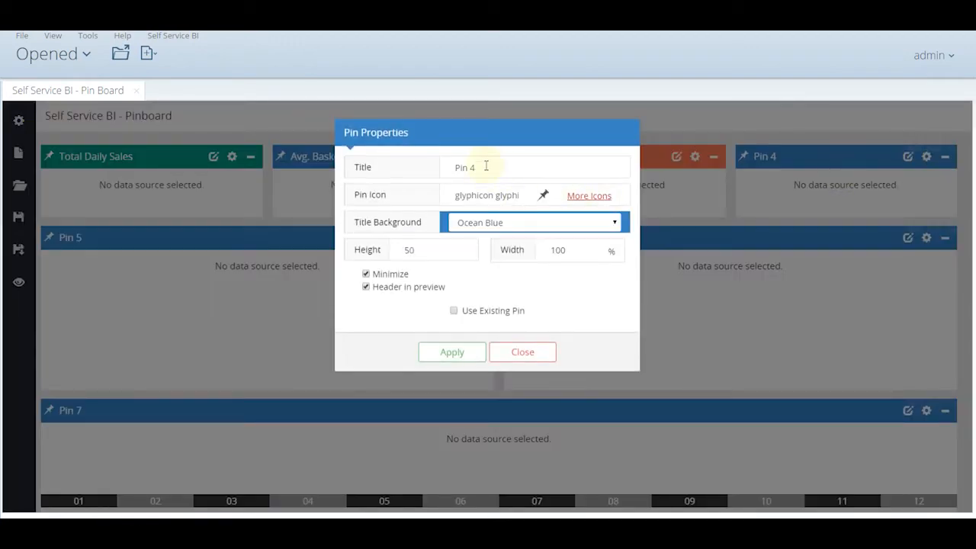
left_click_drag(486, 165, 311, 144)
key("BackSpace")
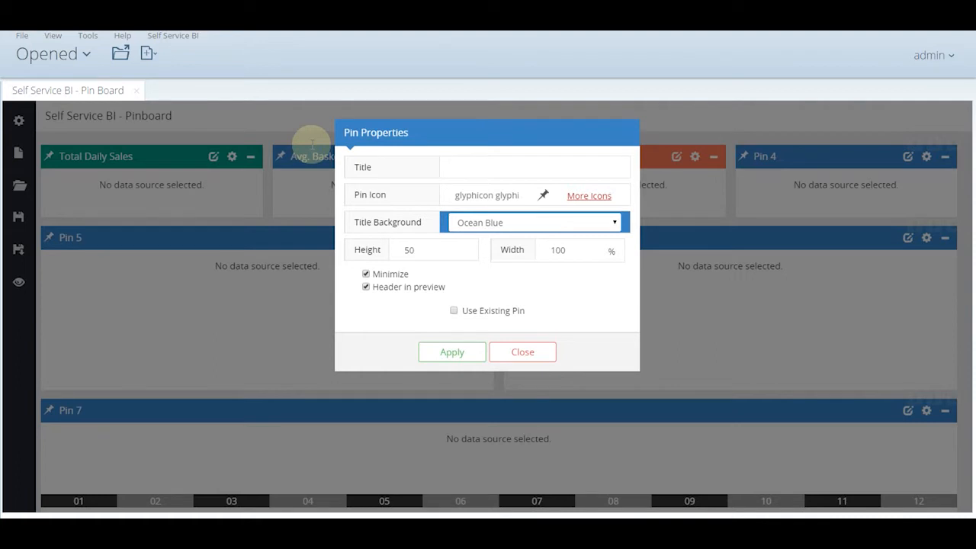
type("Total Core Product Sales")
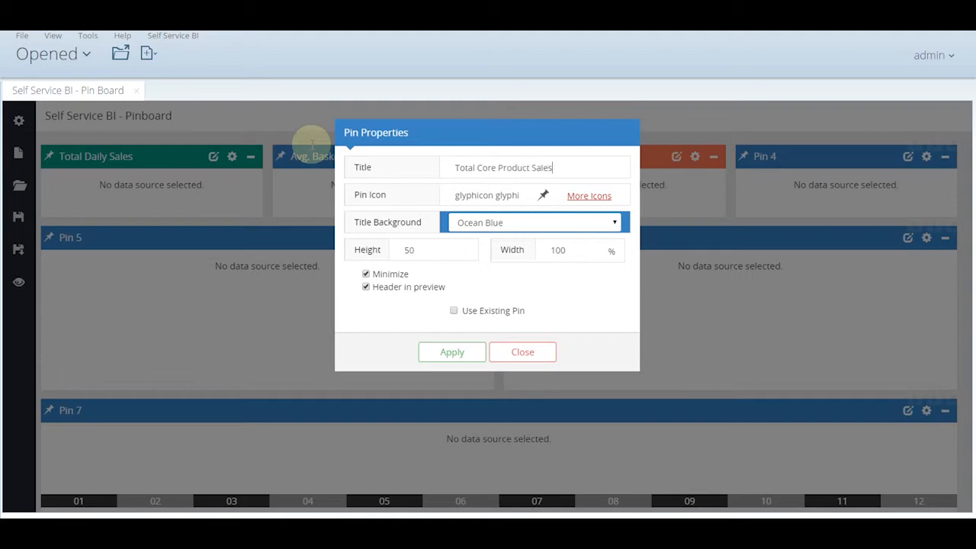
left_click(598, 230)
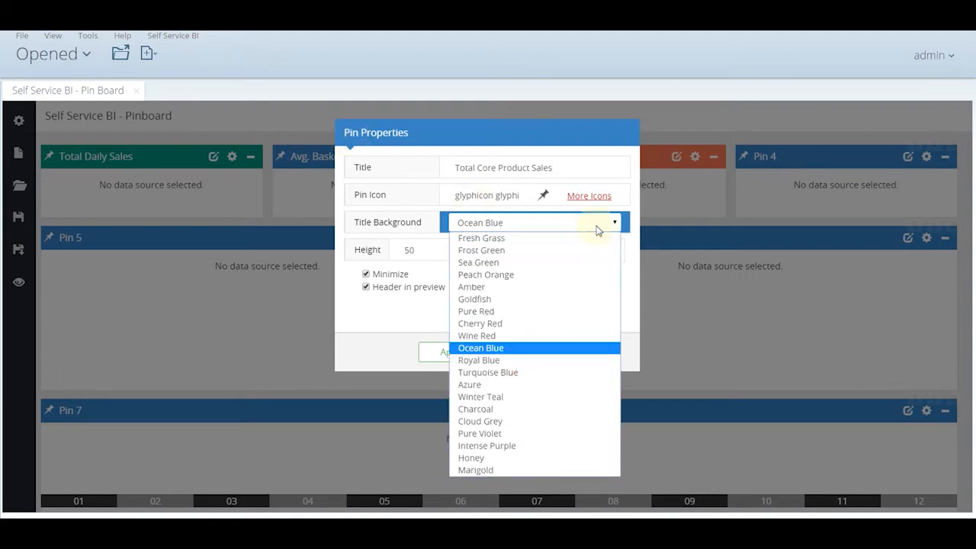
left_click(567, 287)
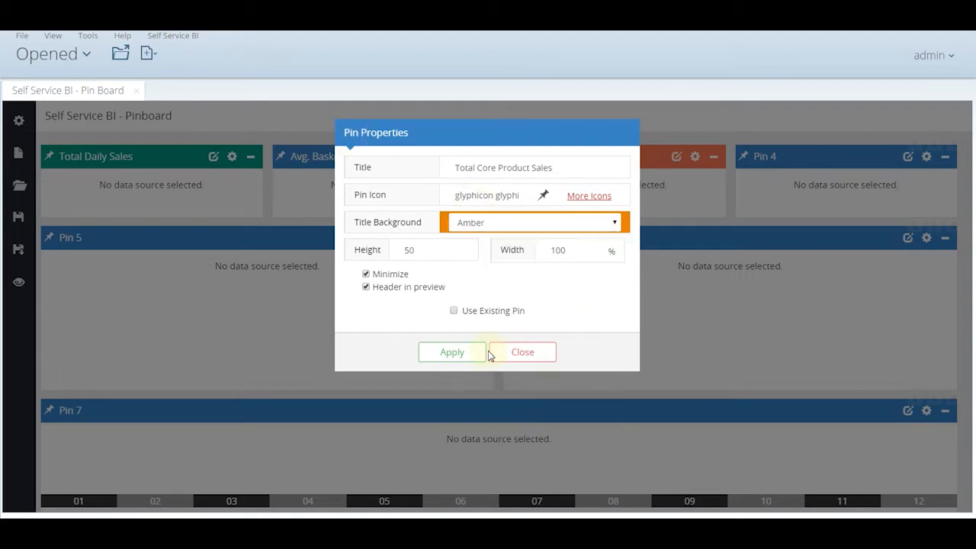
left_click(451, 353)
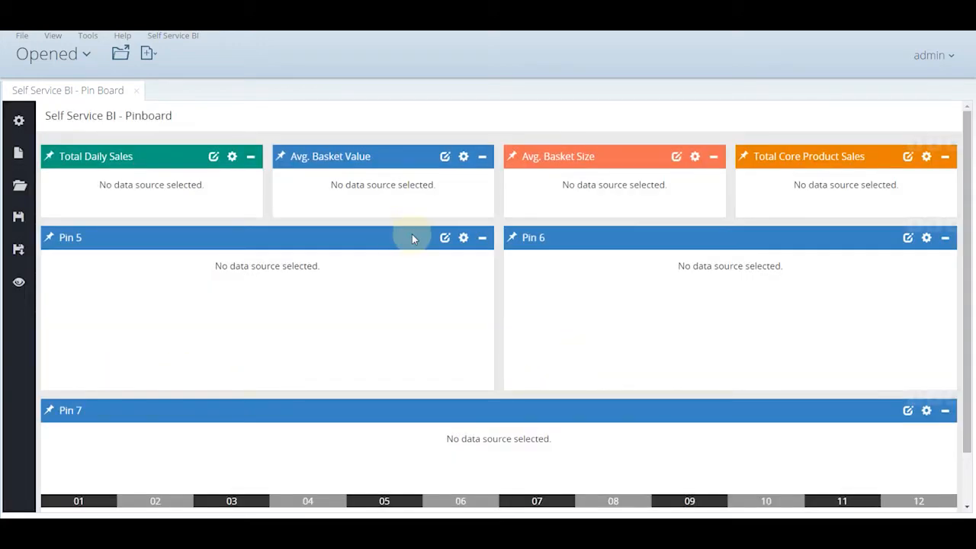
Step: Title Pin 5 "Top 10 Products by Revenue" and give it a Cloud Grey title background
left_click(462, 241)
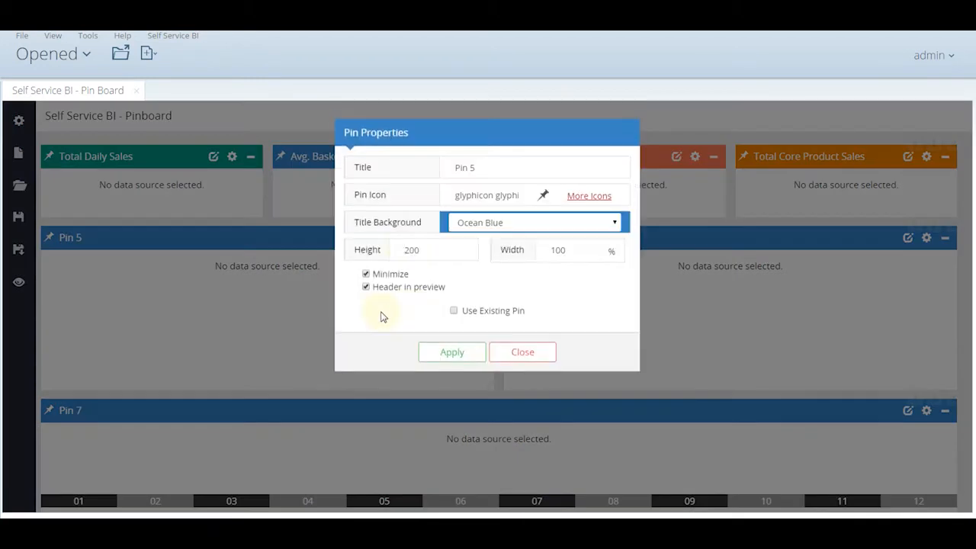
key("BackSpace")
type("Top 10 Products by Revnue")
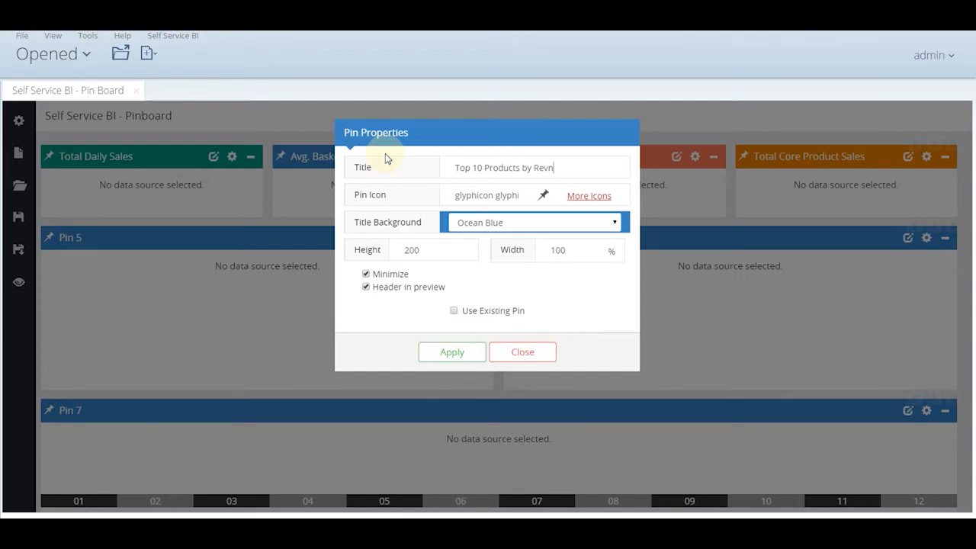
key("BackSpace")
key("BackSpace")
key("BackSpace")
type("enue")
left_click(488, 222)
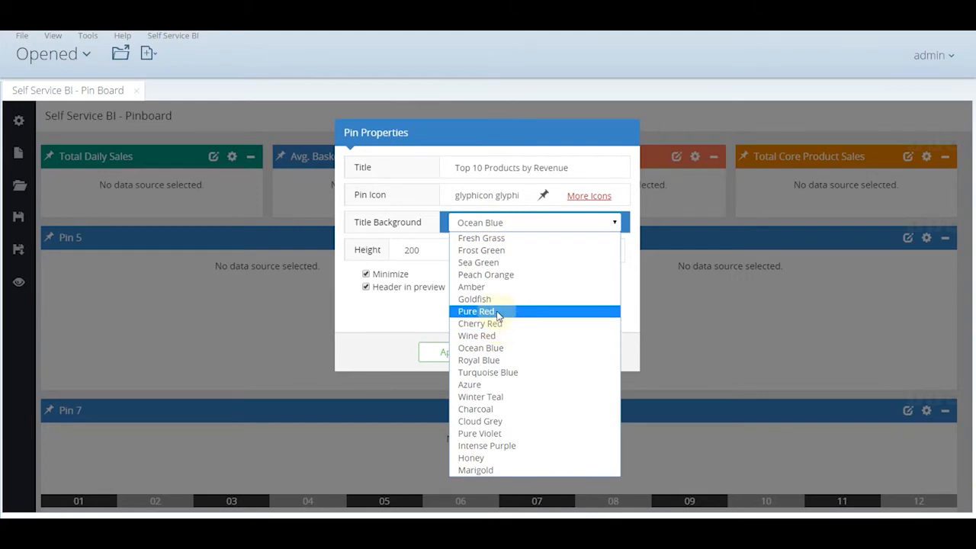
left_click(496, 420)
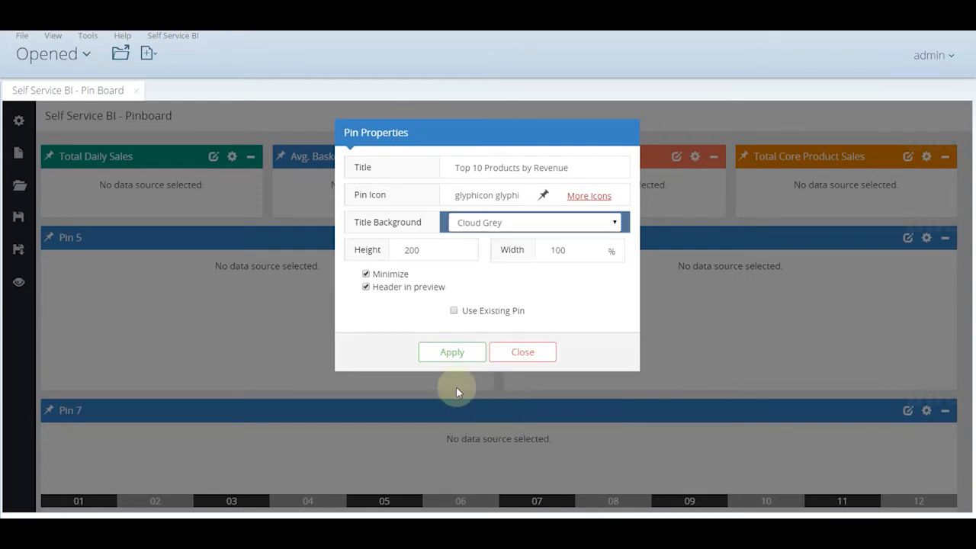
left_click(452, 353)
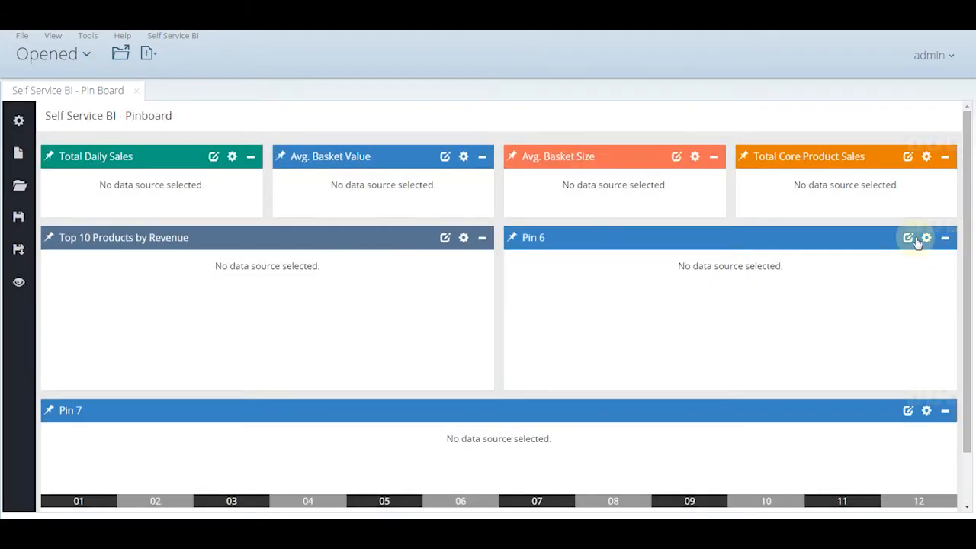
Step: Change the title of Pin 6 to "Top 10 Products by Qty" and apply it
left_click(925, 238)
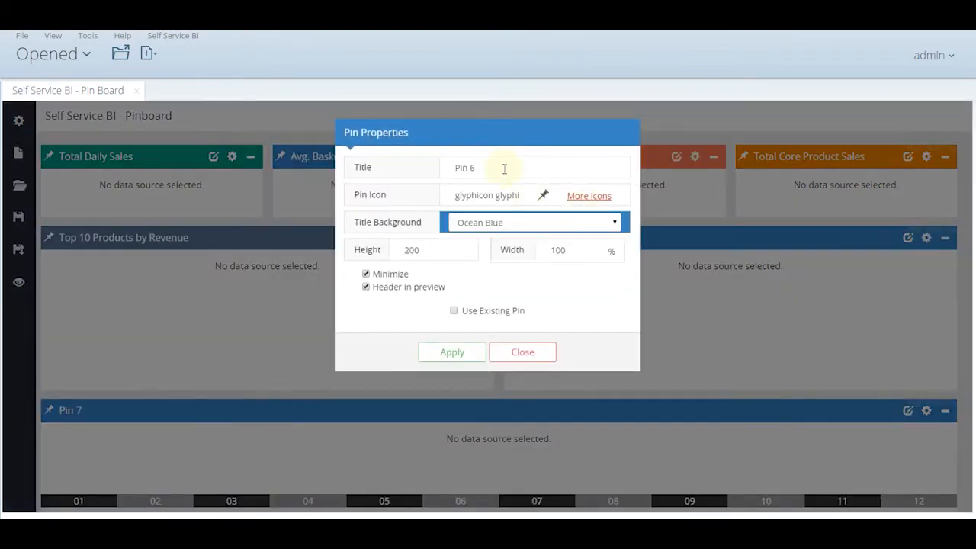
key("BackSpace")
key("BackSpace")
key("BackSpace")
key("BackSpace")
type("Top 10 Products by Qty")
left_click(450, 352)
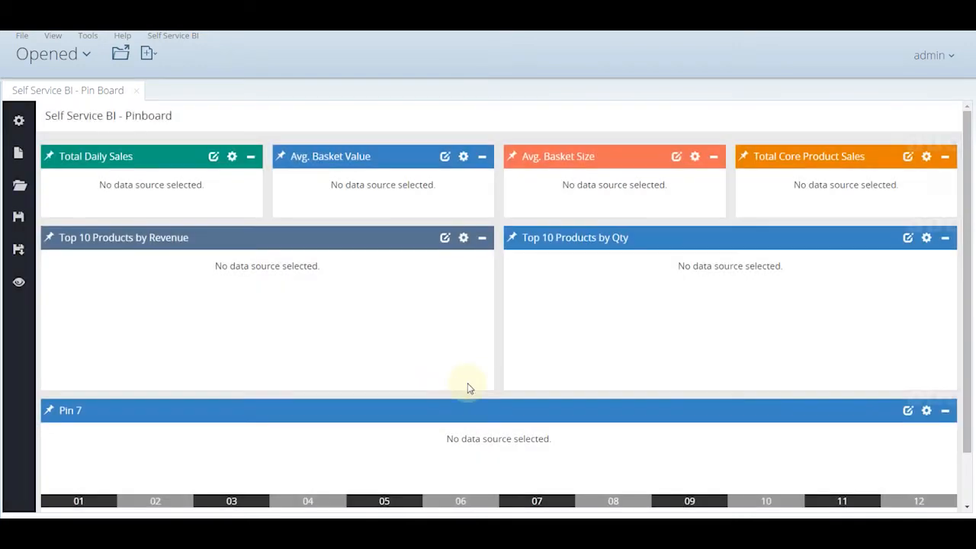
Step: Change the title of Pin 7 to "Product Category Analysis" and apply it
left_click(926, 411)
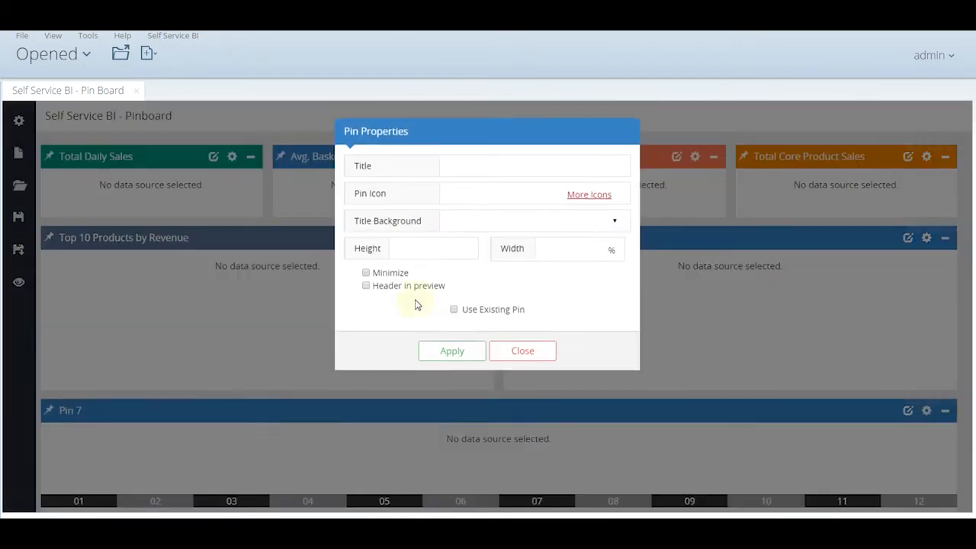
type("Product ")
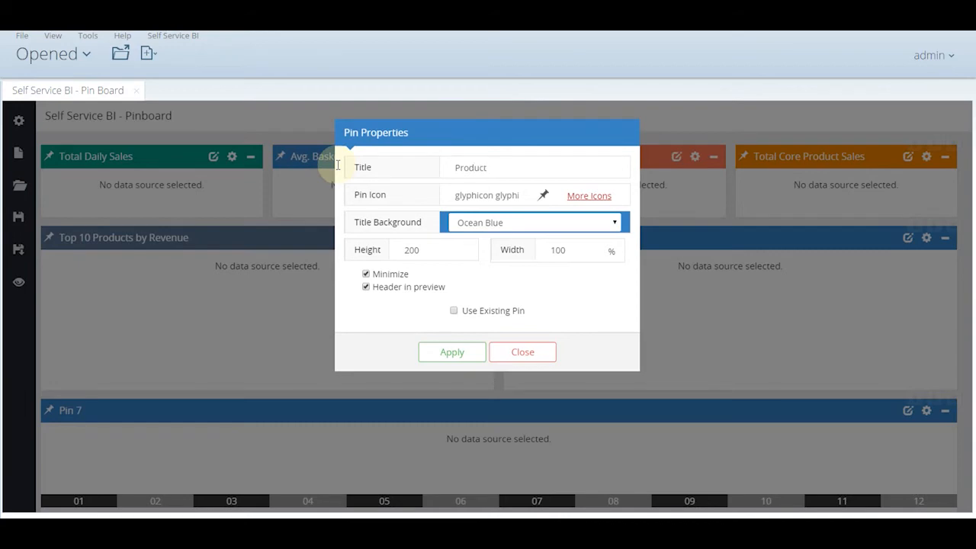
type("Category Analysis")
left_click(445, 355)
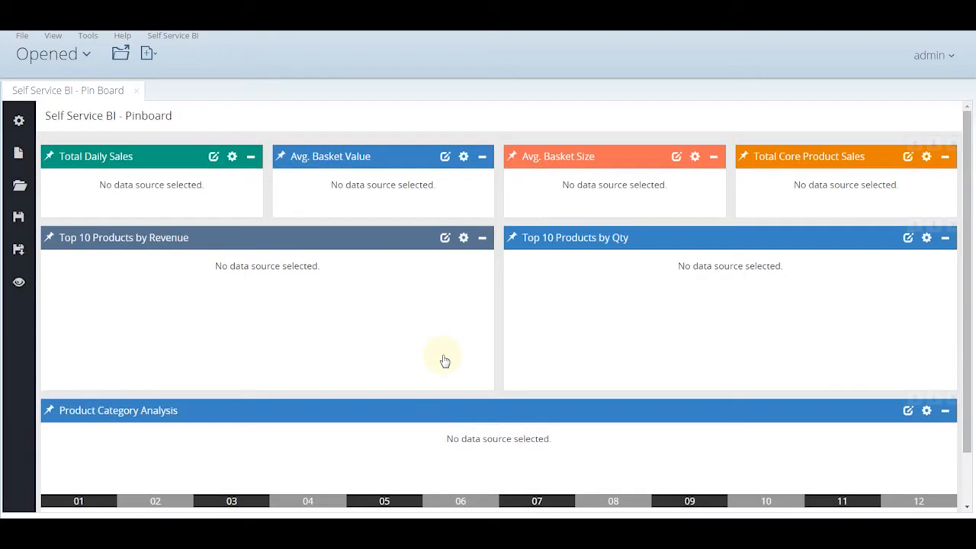
left_click_drag(968, 237, 971, 205)
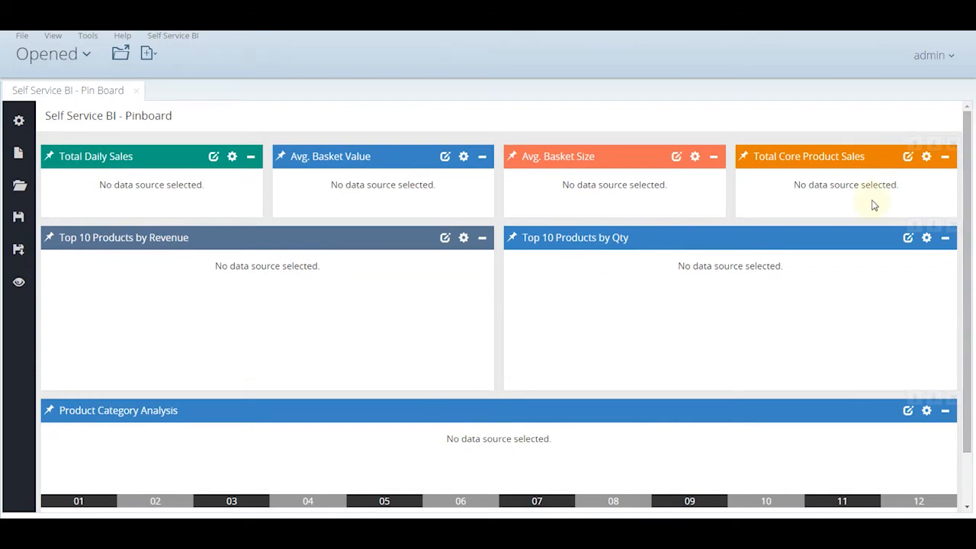
Step: Set the Total Daily Sales pin's content type to Label and choose home/demo/SalesData.cda as its data source
left_click(215, 158)
left_click(518, 171)
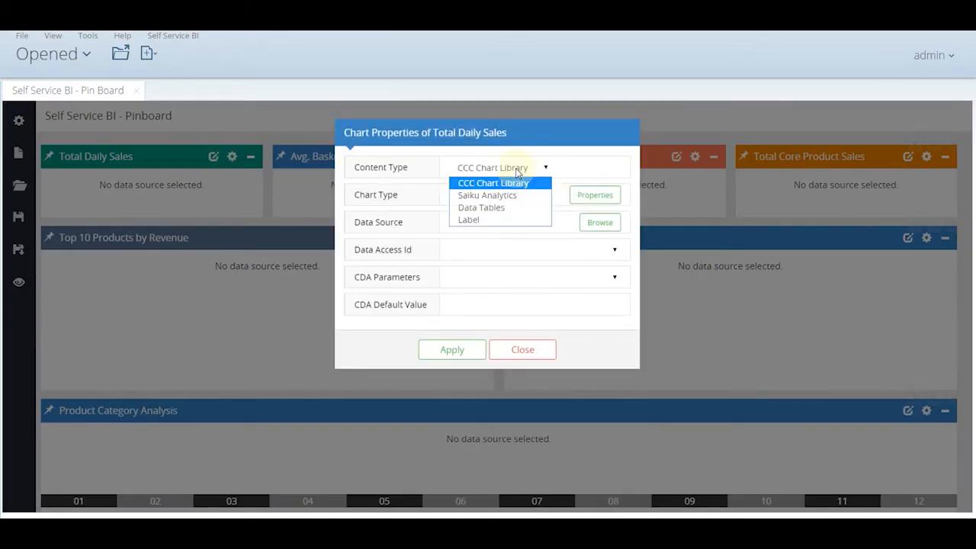
left_click(509, 221)
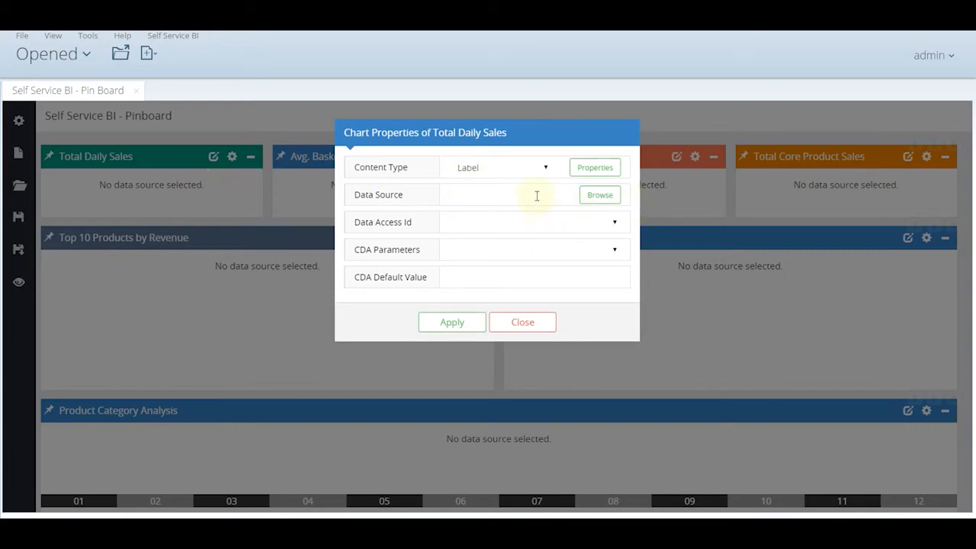
left_click(599, 196)
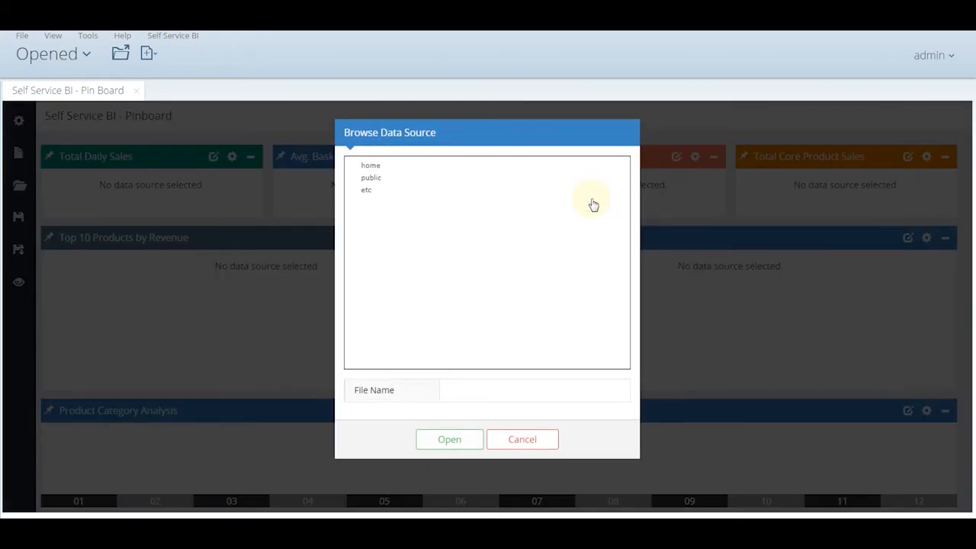
left_click(372, 168)
scroll(621, 281, "down", 2)
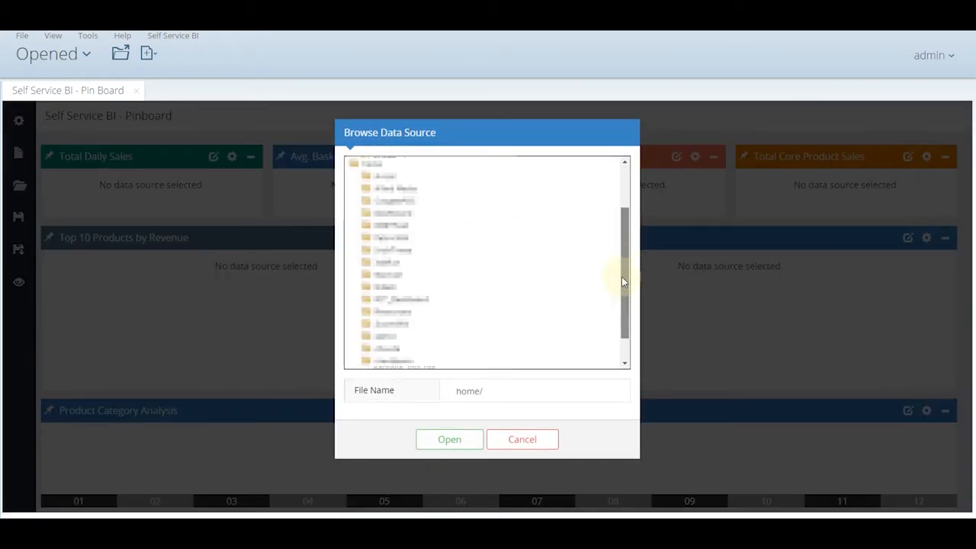
left_click(565, 311)
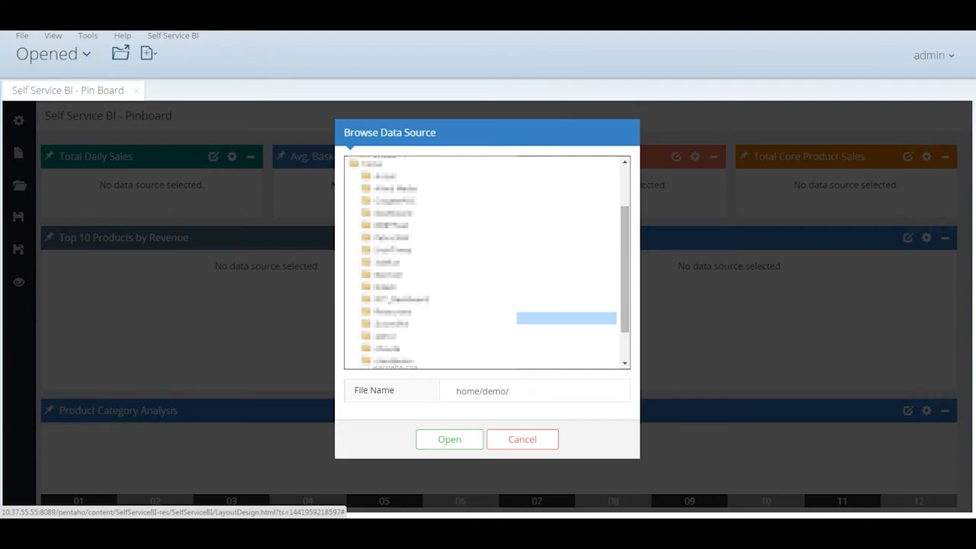
left_click_drag(583, 391, 255, 333)
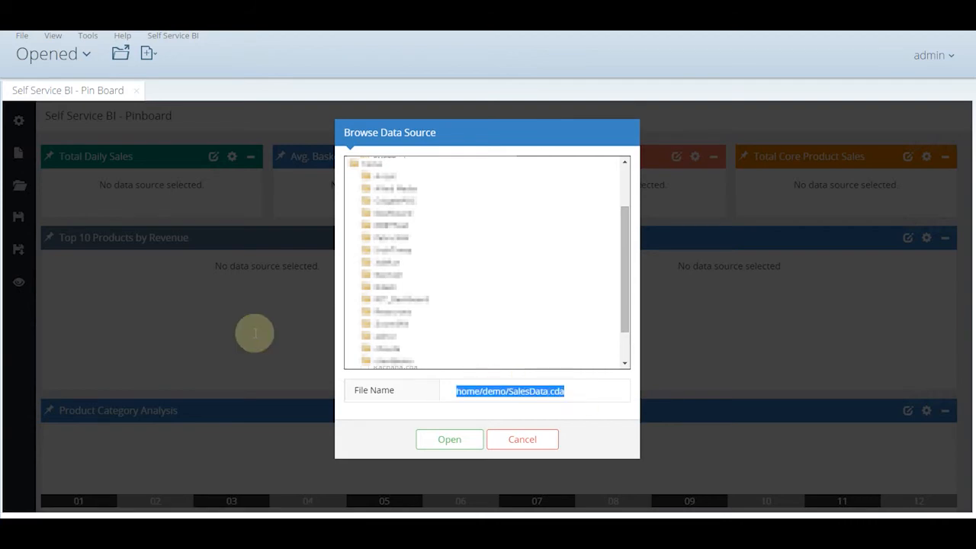
left_click(442, 440)
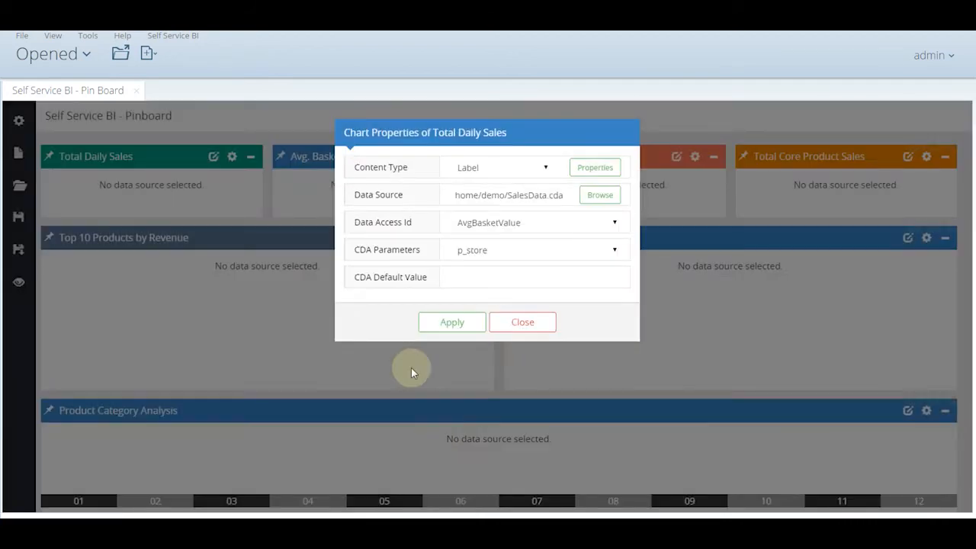
Step: Set the Total Daily Sales pin's data access ID to TotalSales and its label measure to Euro, and apply the chart properties
left_click(537, 224)
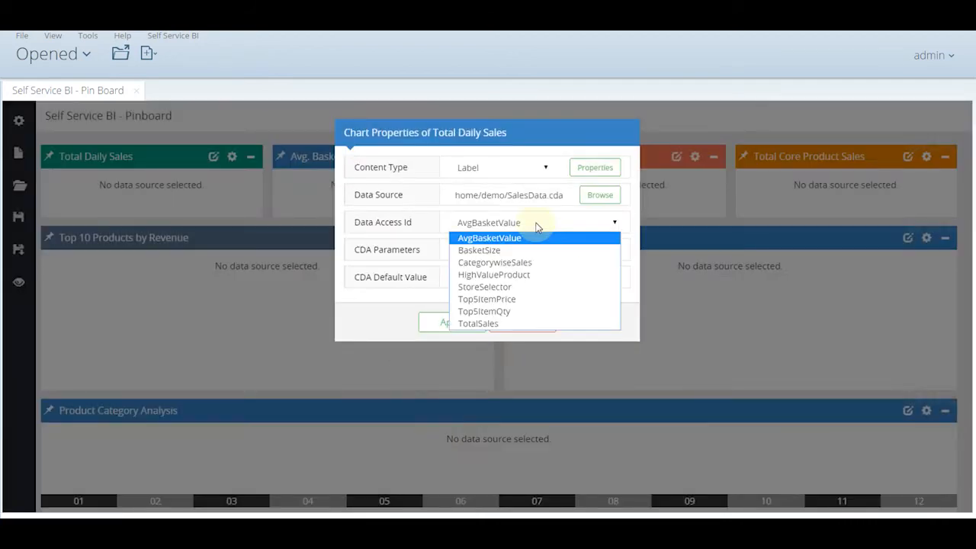
left_click(522, 325)
left_click(461, 326)
left_click(610, 169)
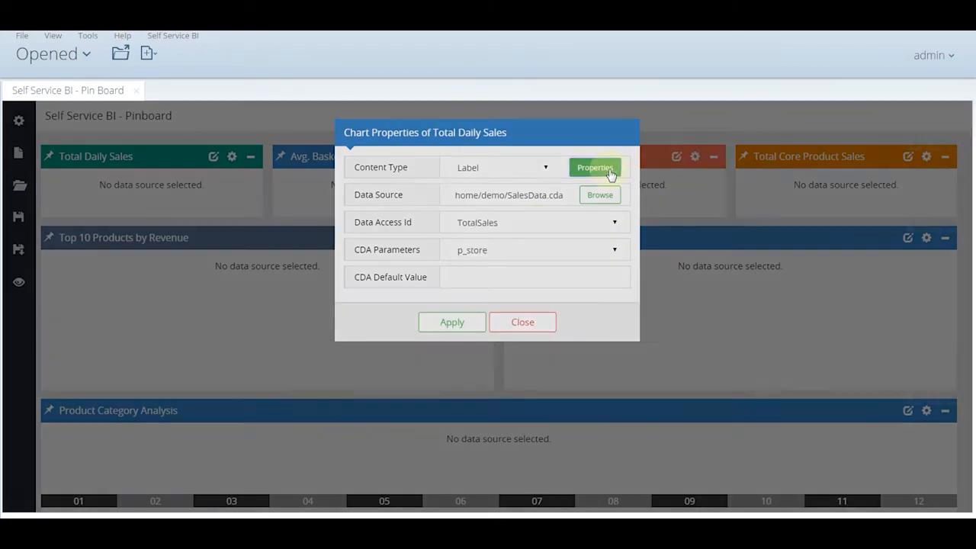
left_click(492, 282)
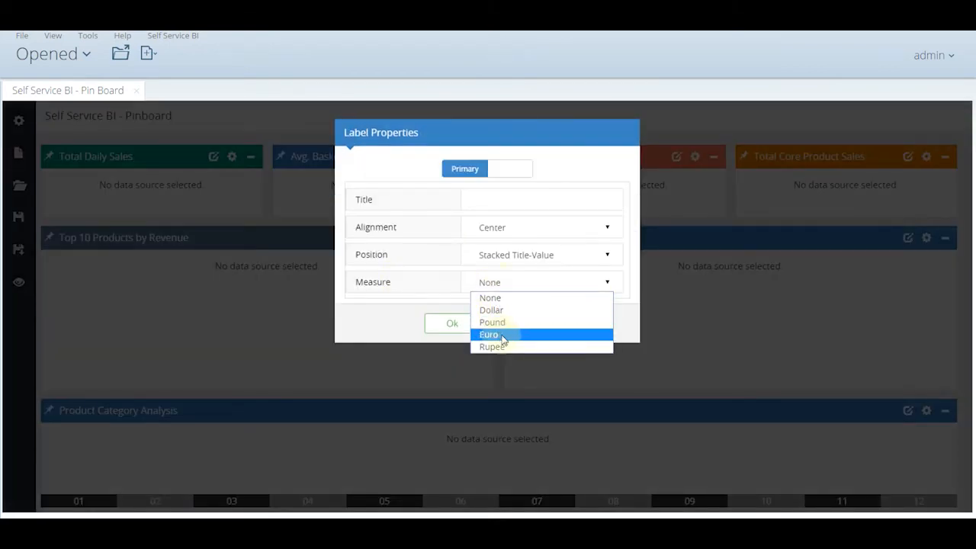
left_click(495, 333)
left_click(452, 323)
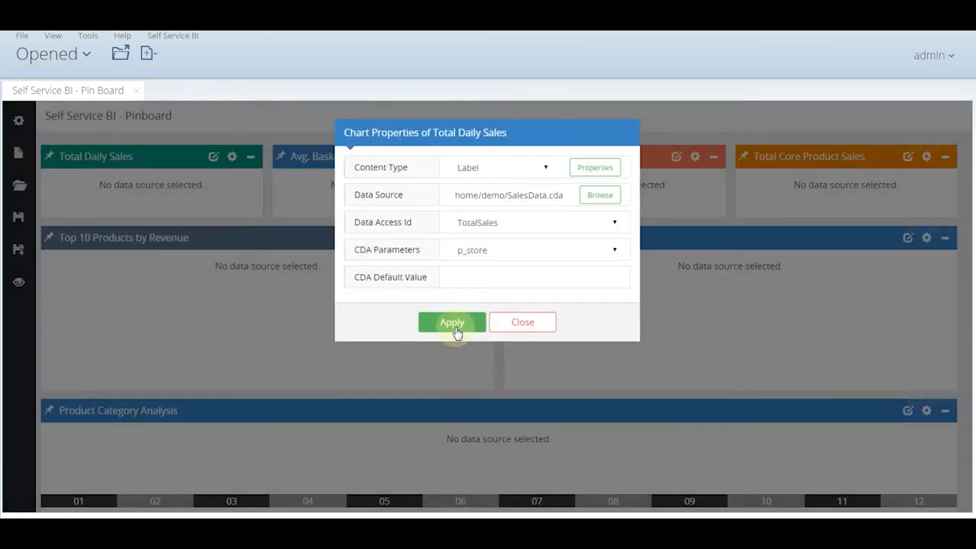
left_click(454, 326)
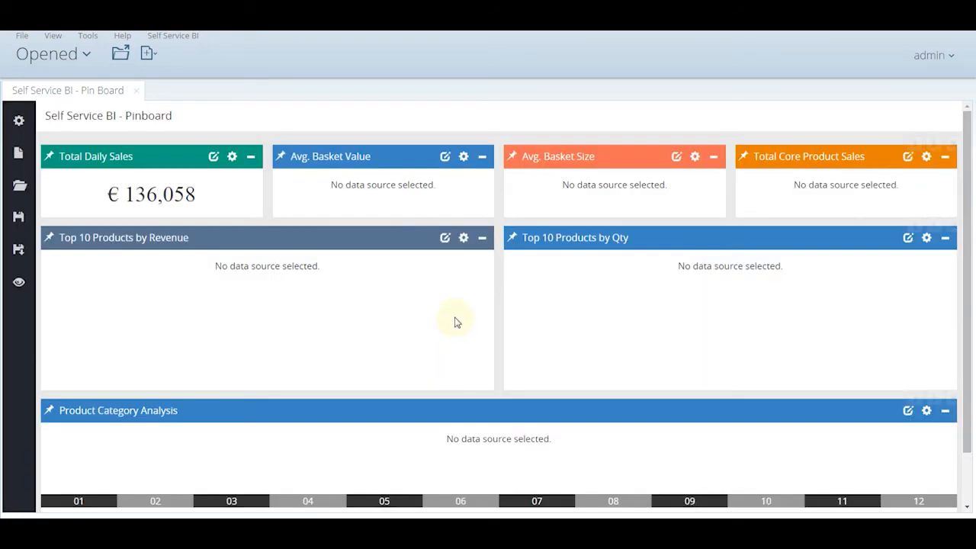
Step: Set up the Avg. Basket Value pin as a Label from home/demo/SalesData.cda with data access ID AvgBasketValue, and apply it
left_click(445, 157)
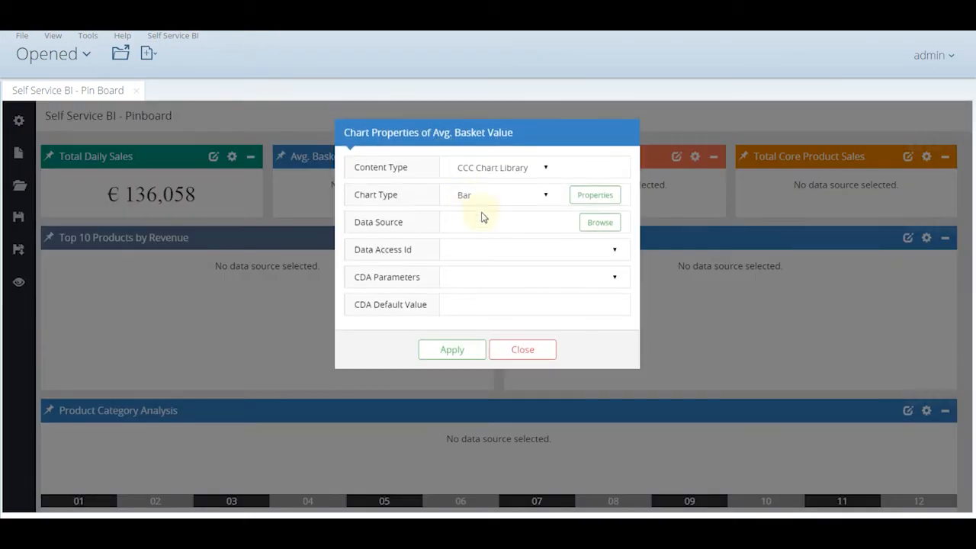
left_click(482, 168)
left_click(488, 219)
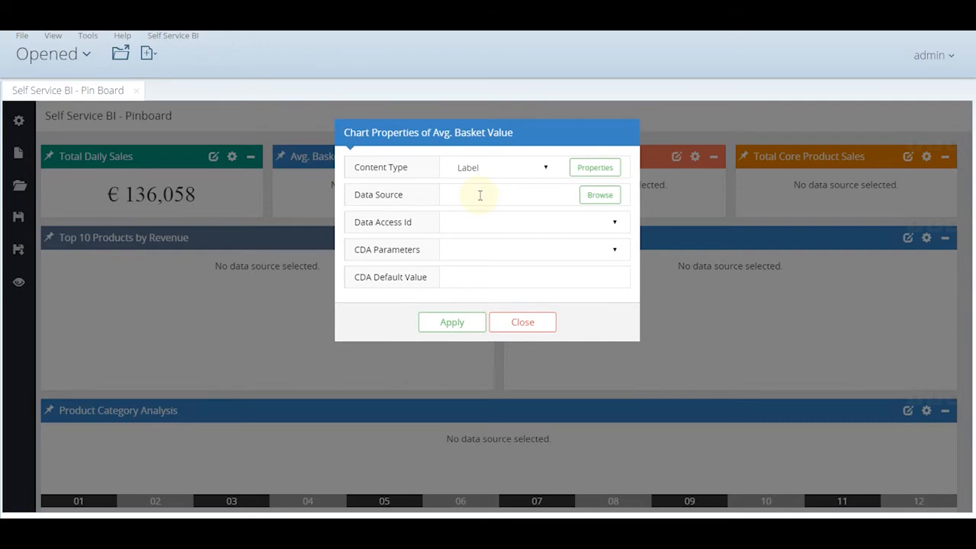
left_click(484, 224)
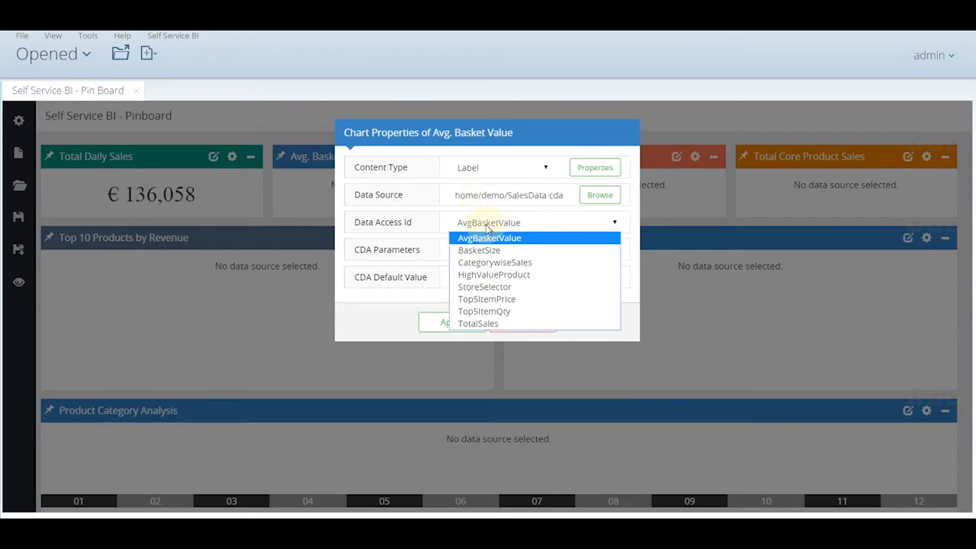
left_click(488, 237)
left_click(452, 322)
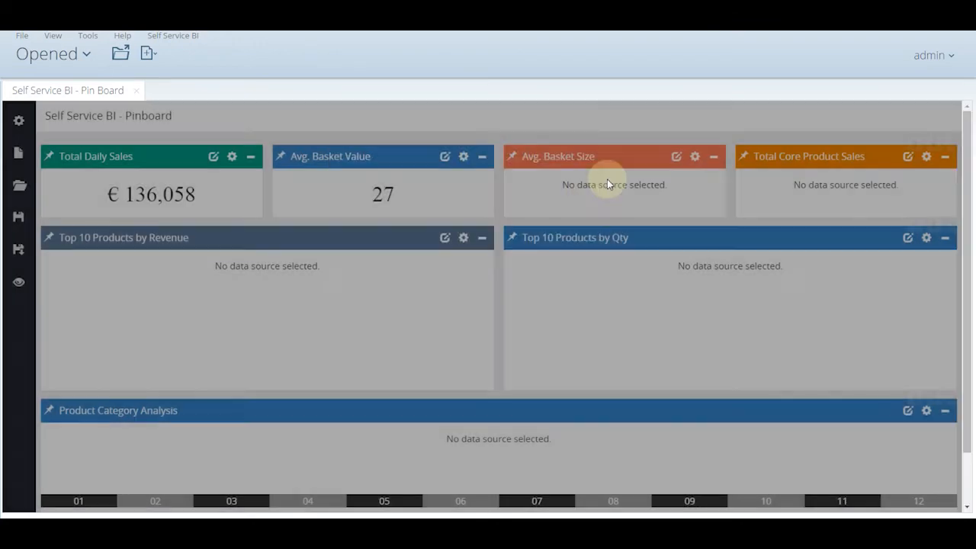
Step: Set up the Avg. Basket Size pin as a Label from home/demo/SalesData.cda with data access ID BasketSize, and apply it
left_click(676, 157)
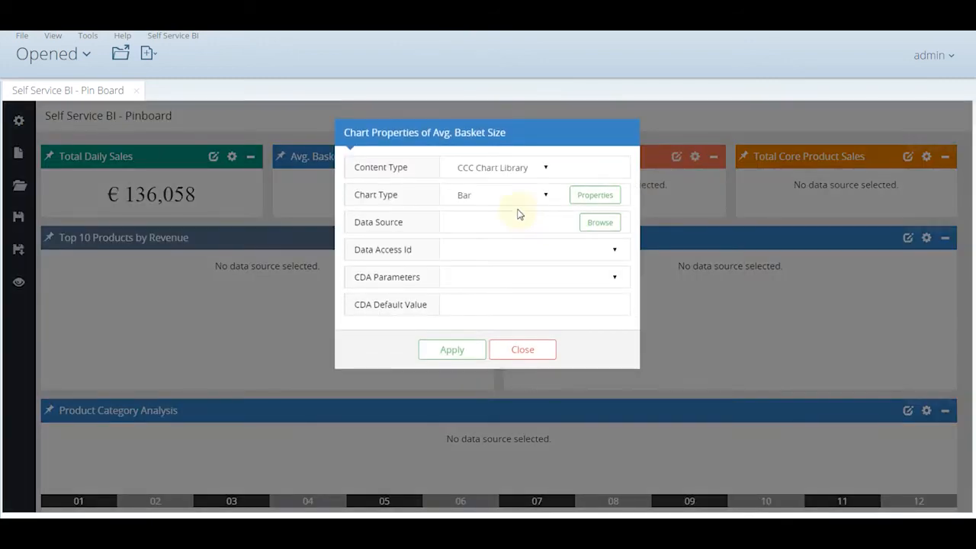
left_click(505, 166)
left_click(487, 220)
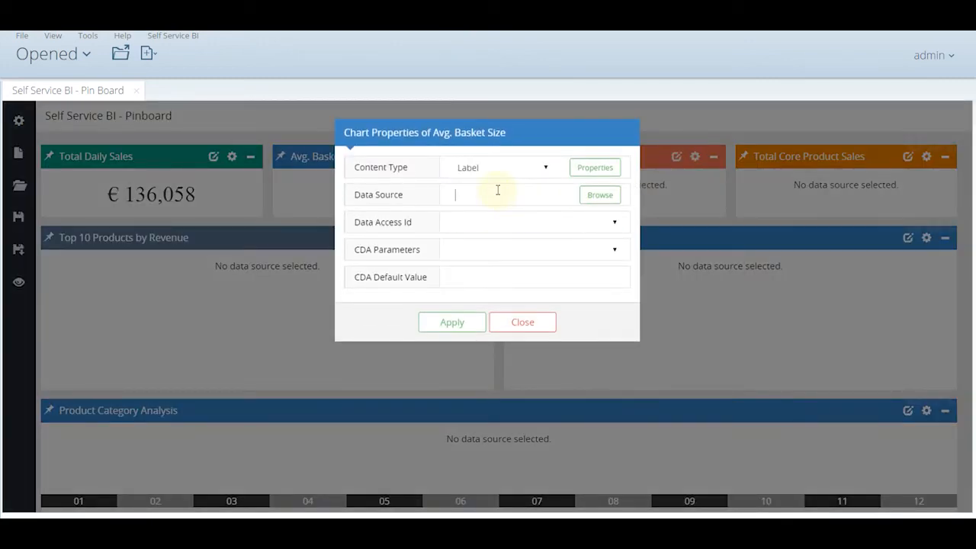
type("home/demo/SalesData.cda")
left_click(496, 224)
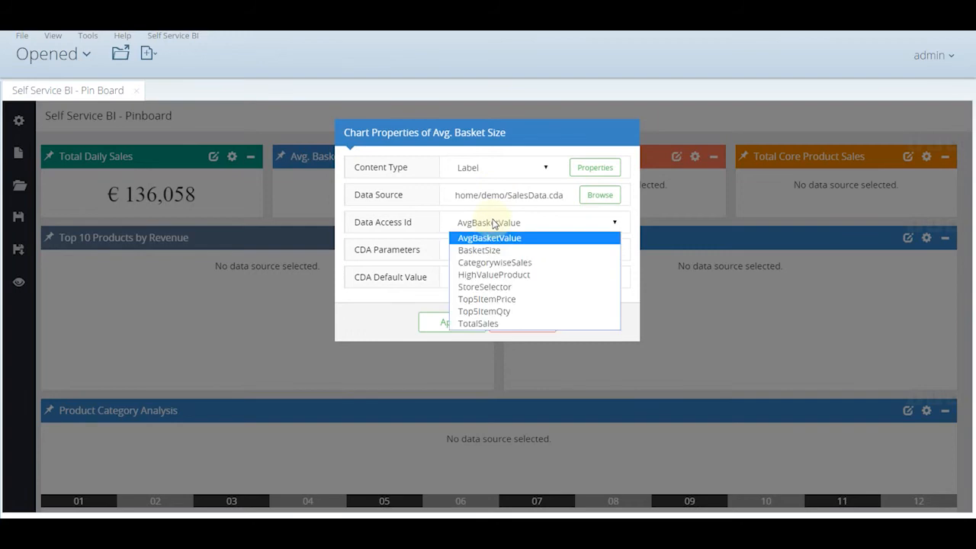
left_click(479, 250)
left_click(466, 323)
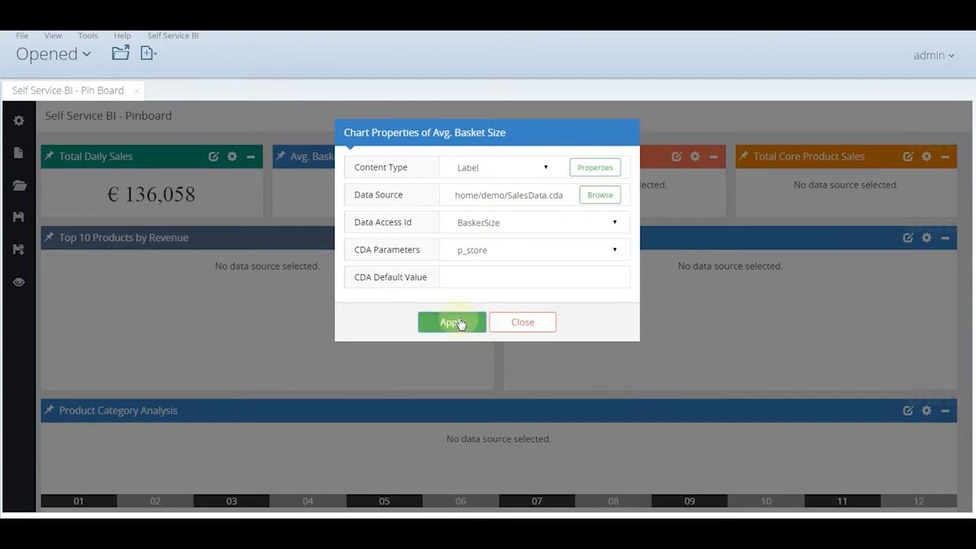
Step: Make the Total Core Product Sales pin a Label from home/demo/SalesData.cda with data access ID HighValueProduct
left_click(907, 157)
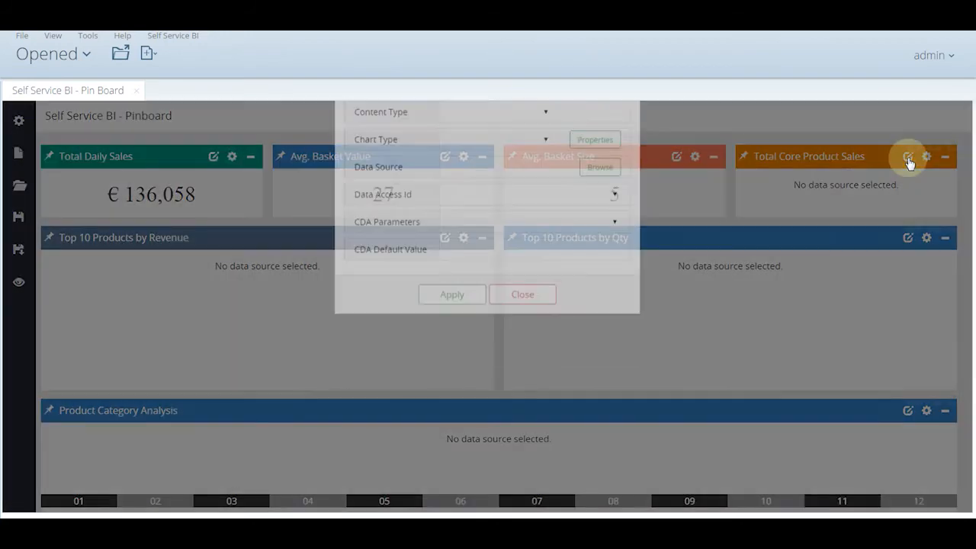
left_click(490, 169)
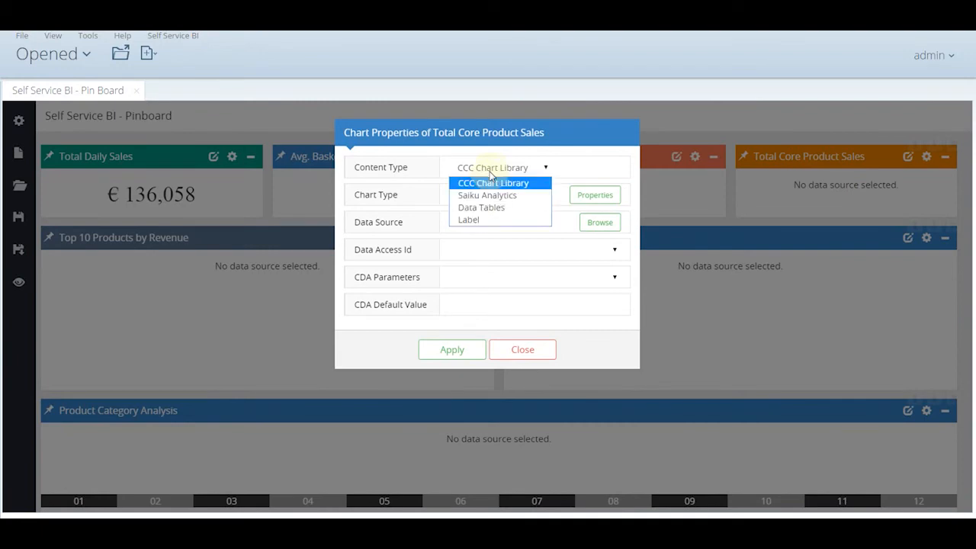
left_click(480, 219)
type("home/demo/SalesData.cda")
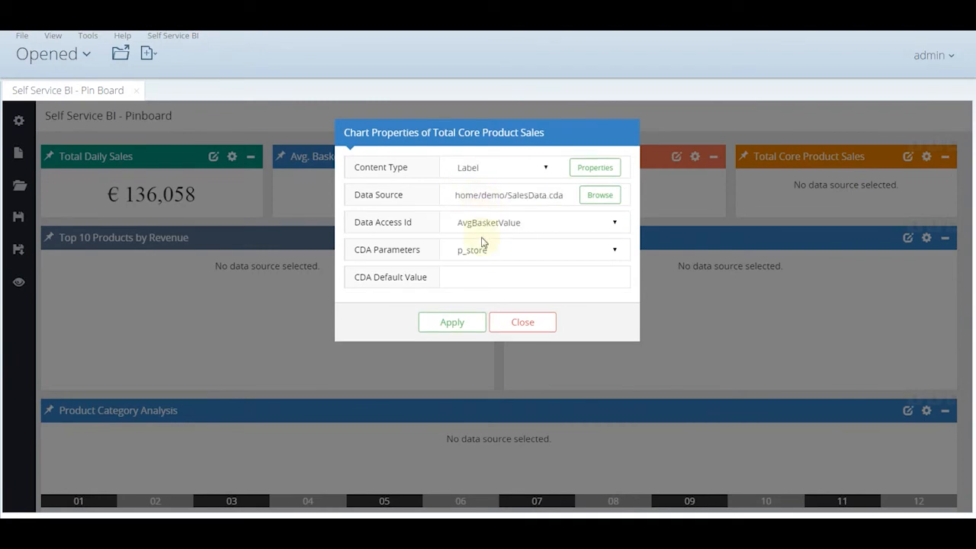
left_click(491, 227)
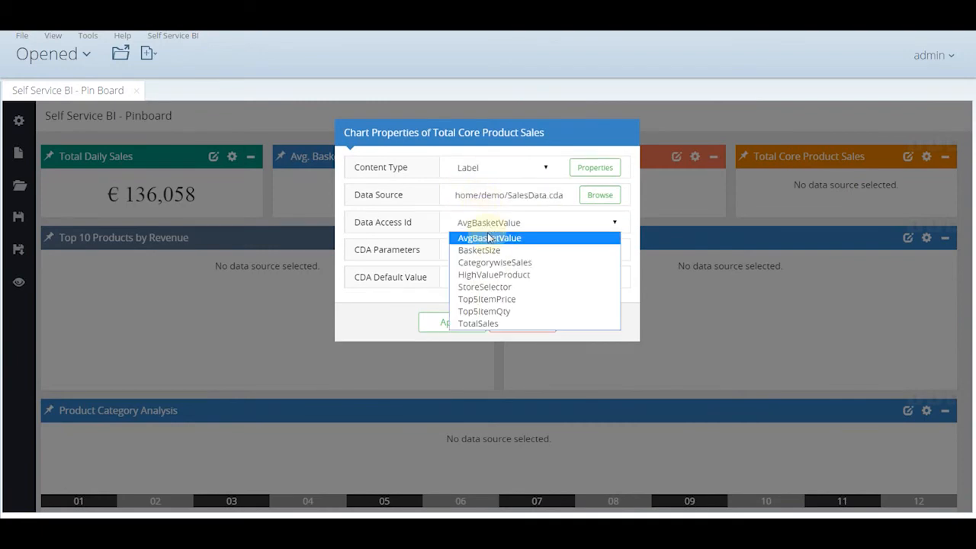
left_click(492, 274)
Step: Set the Total Core Product Sales label's measure to Euro and apply the chart properties
left_click(592, 172)
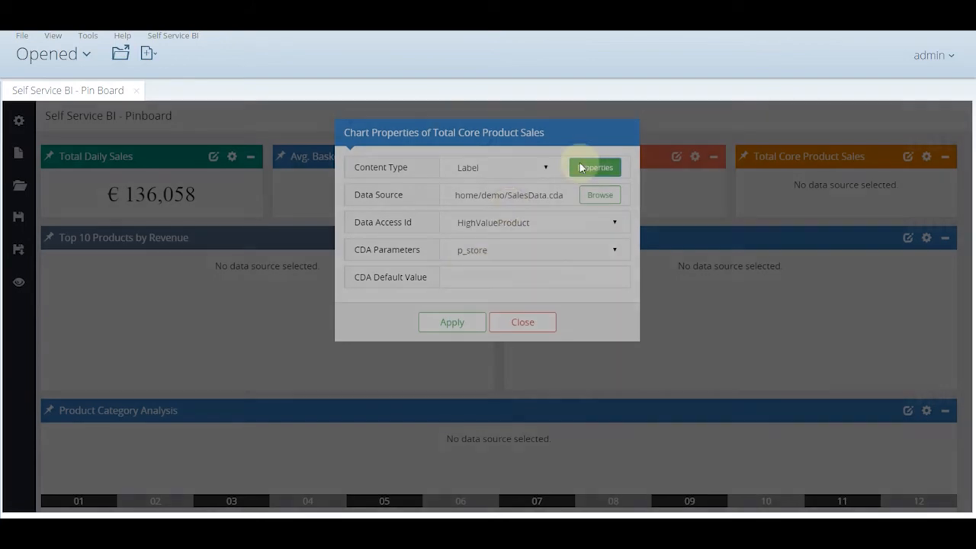
left_click(515, 284)
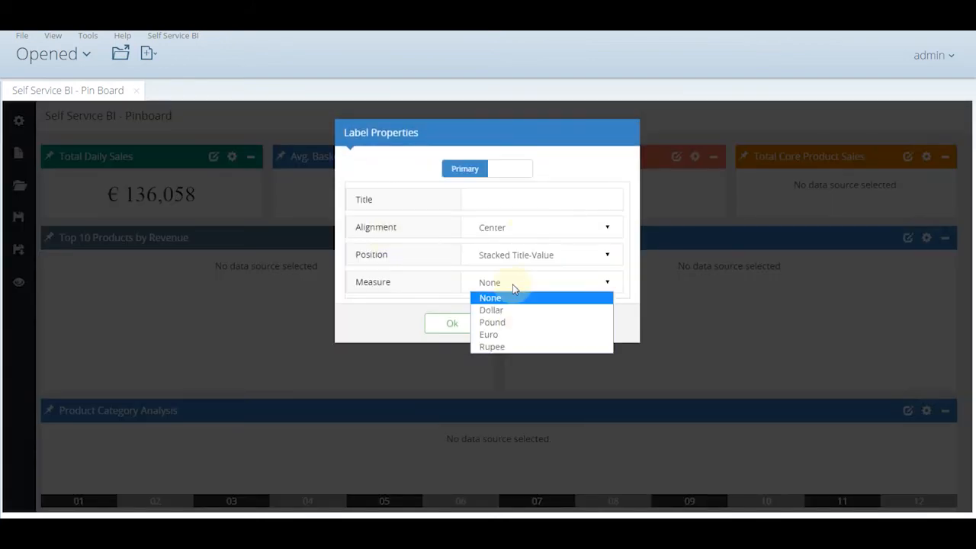
left_click(500, 337)
left_click(458, 328)
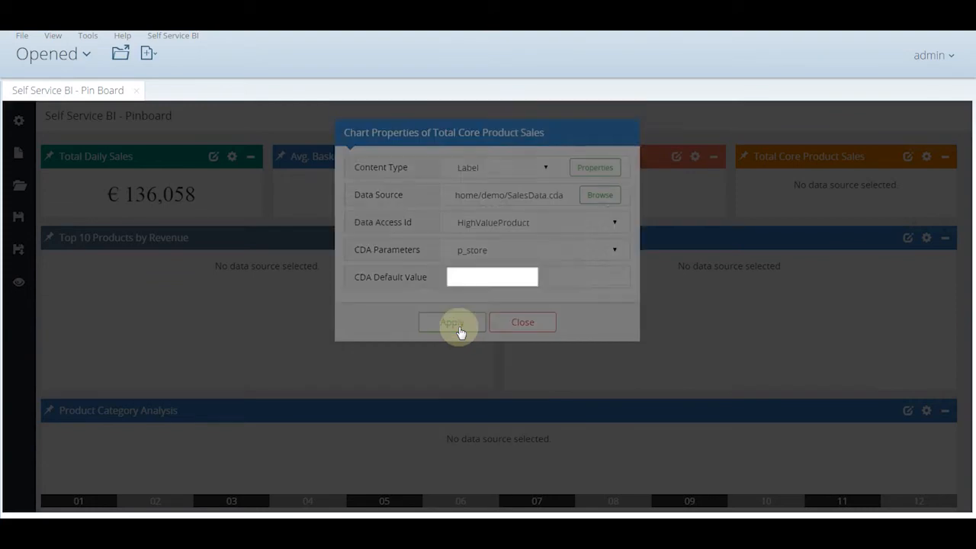
left_click(452, 322)
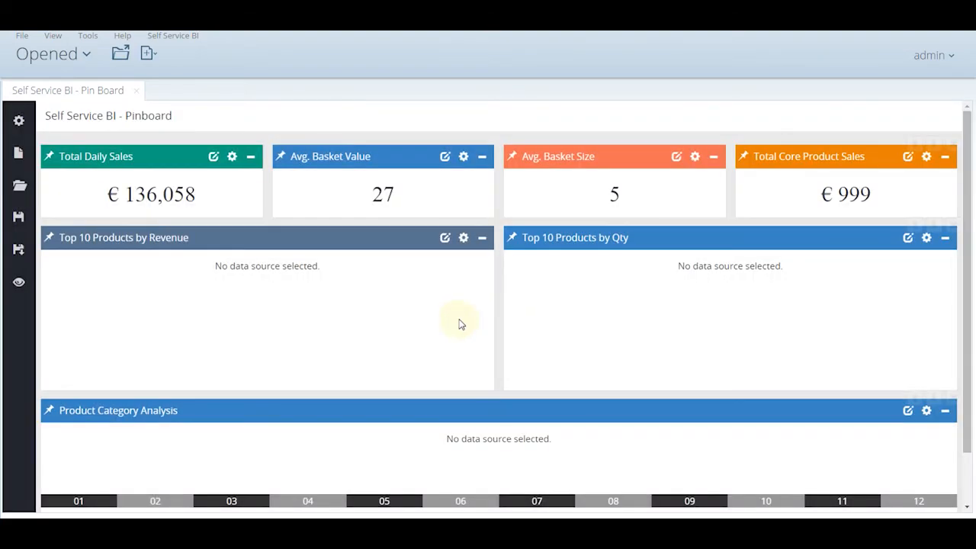
Step: Set up the Top 10 Products by Revenue pin as a CCC Bar chart from home/demo/SalesData.cda with data access ID Top5ItemPrice, and apply it
left_click(444, 237)
left_click(530, 171)
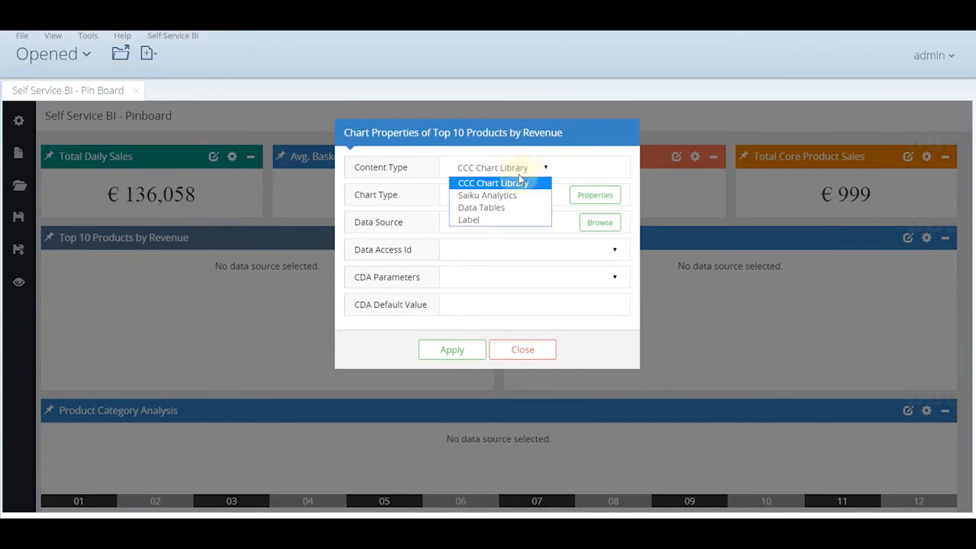
left_click(516, 184)
left_click(509, 202)
left_click(509, 203)
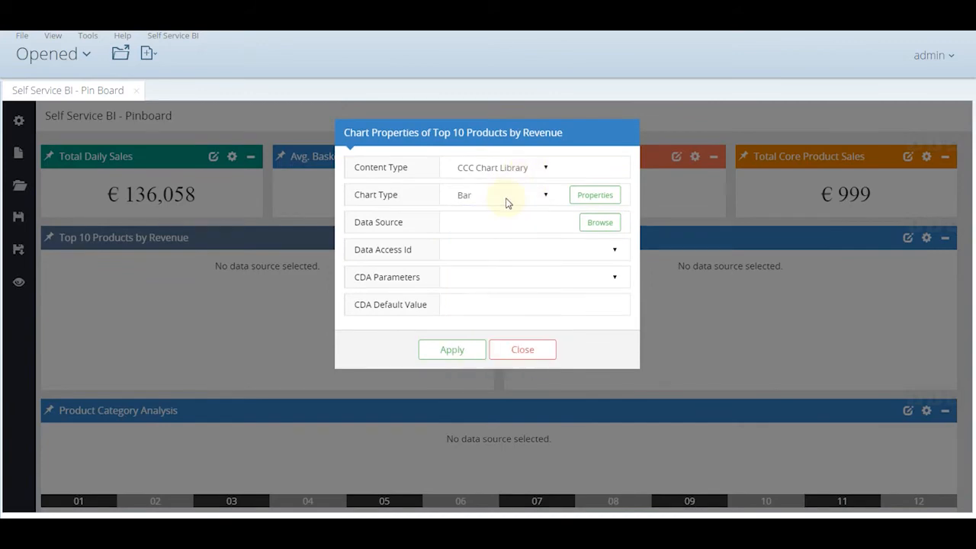
left_click(508, 203)
left_click(508, 203)
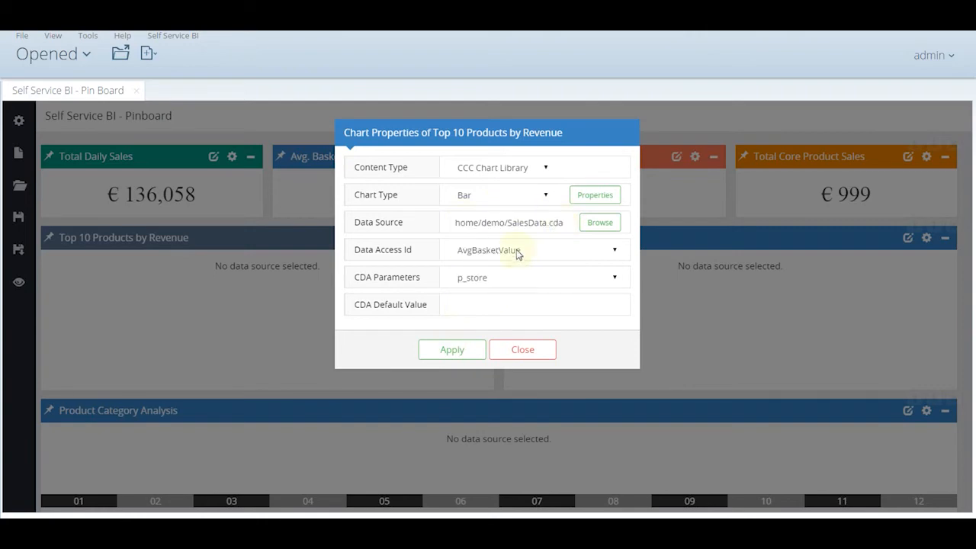
left_click(516, 250)
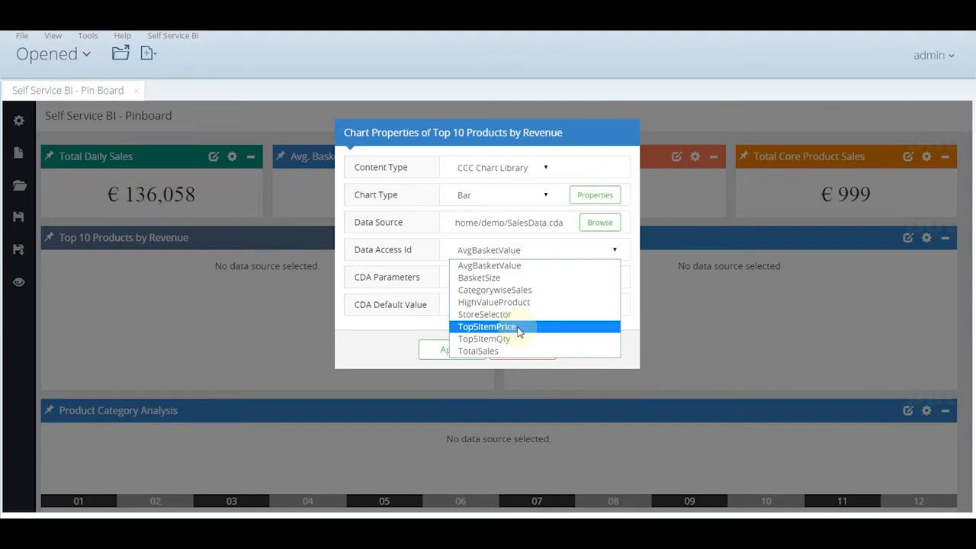
left_click(488, 326)
left_click(457, 349)
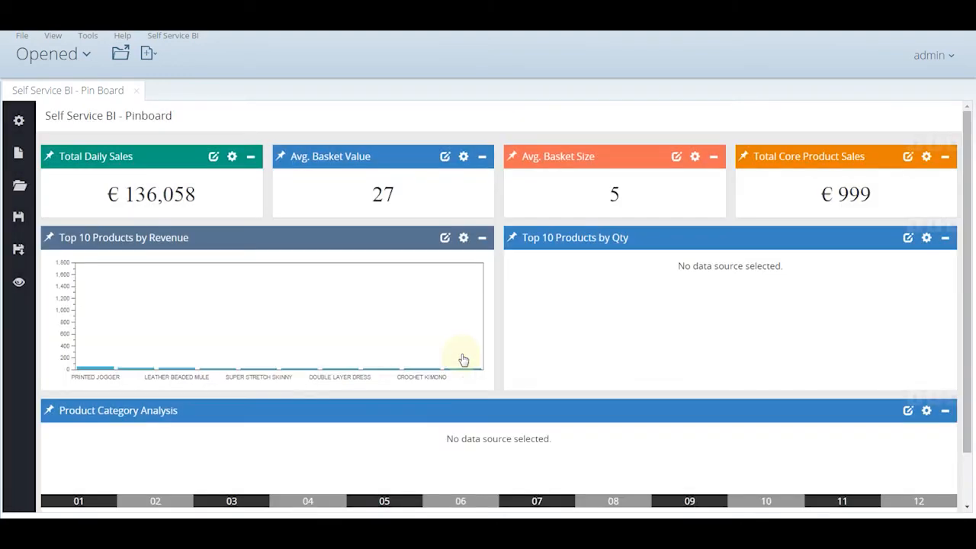
Step: Connect the Top 10 Products by Qty bar chart to home/demo/SalesData.cda with data access ID Top5ItemQty
left_click(907, 238)
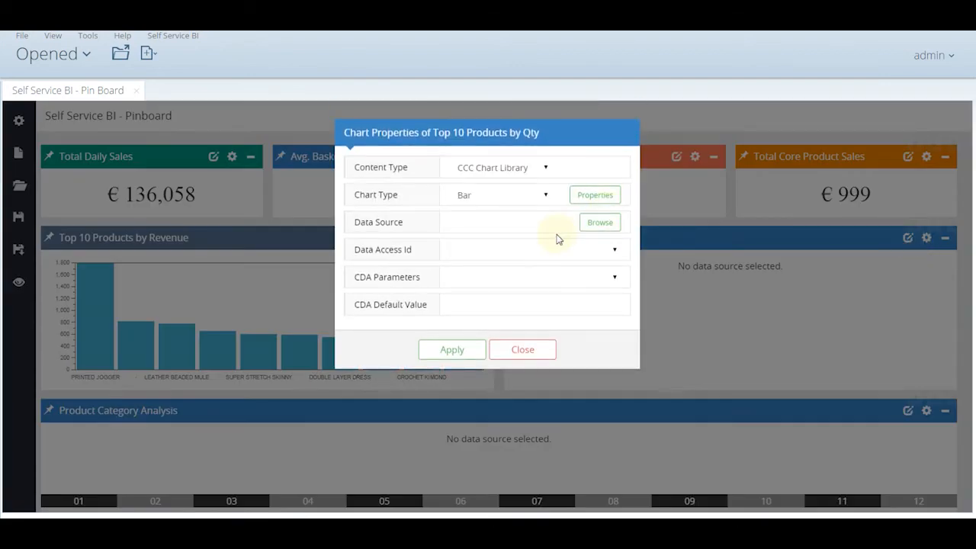
type("home/demo/SalesData.cda")
left_click(510, 252)
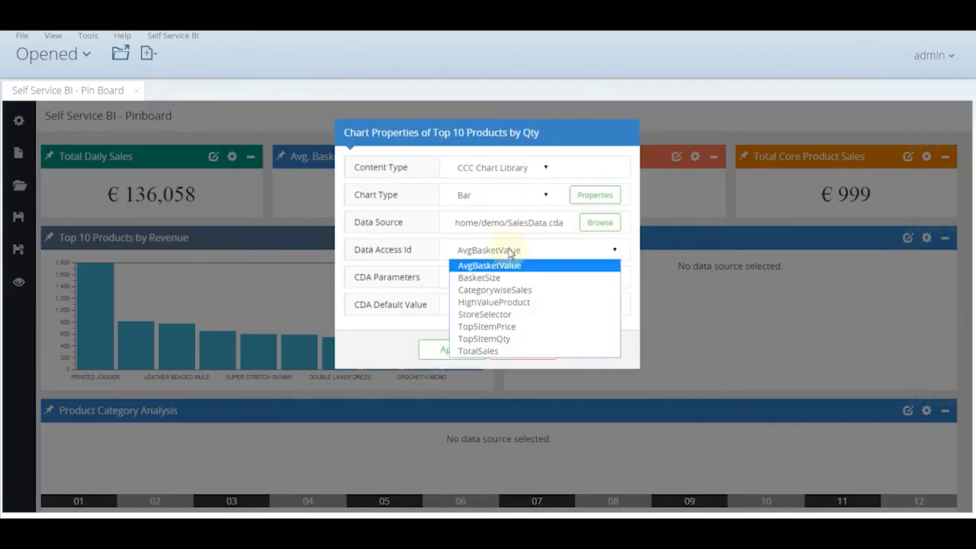
left_click(493, 338)
Step: Remove the color #4ab6cf from the Top 10 Products by Qty bar chart's color list and apply the chart properties
left_click(608, 194)
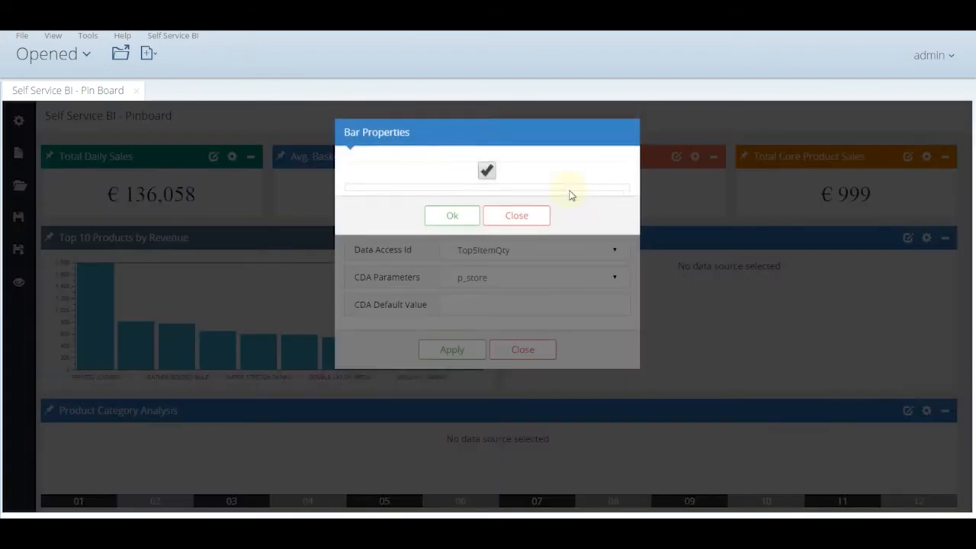
left_click(500, 258)
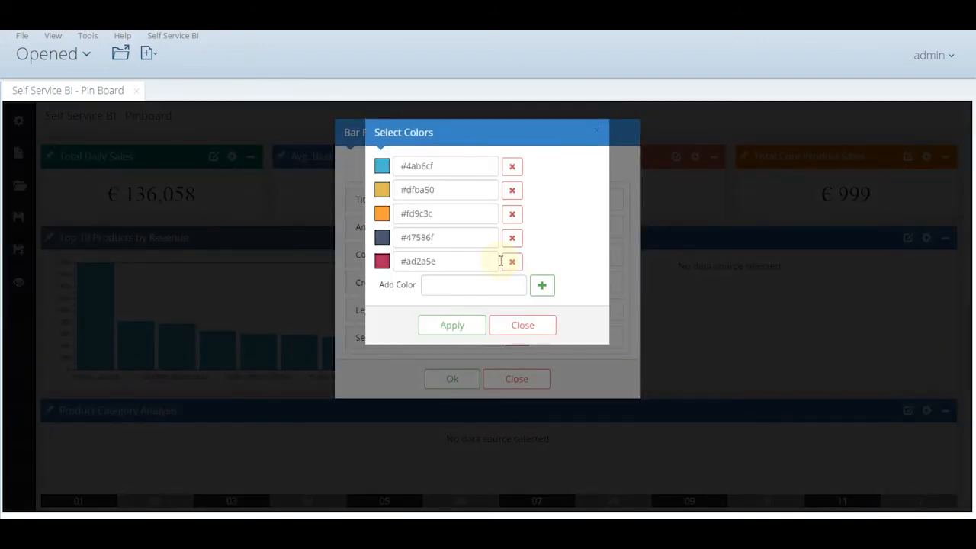
left_click(511, 166)
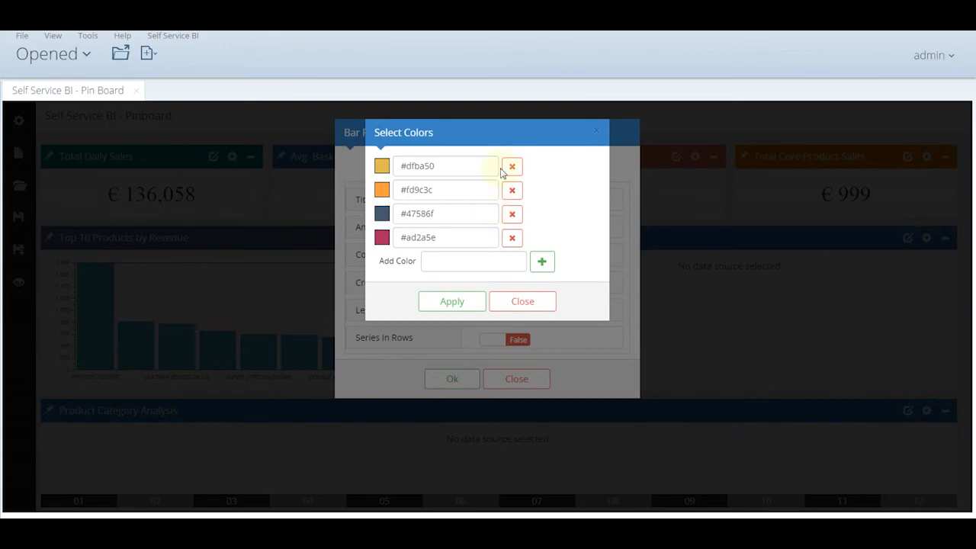
left_click(465, 307)
left_click(458, 379)
left_click(456, 352)
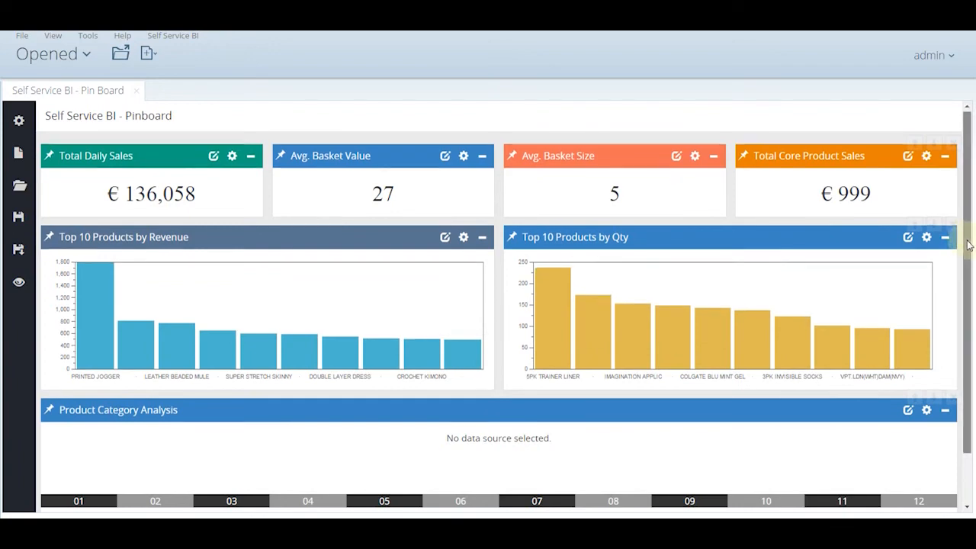
Step: Set up the Product Category Analysis pin as a Treemap from home/demo/SalesData.cda with data access ID CategorywiseSales, and apply it
left_click_drag(968, 239, 974, 303)
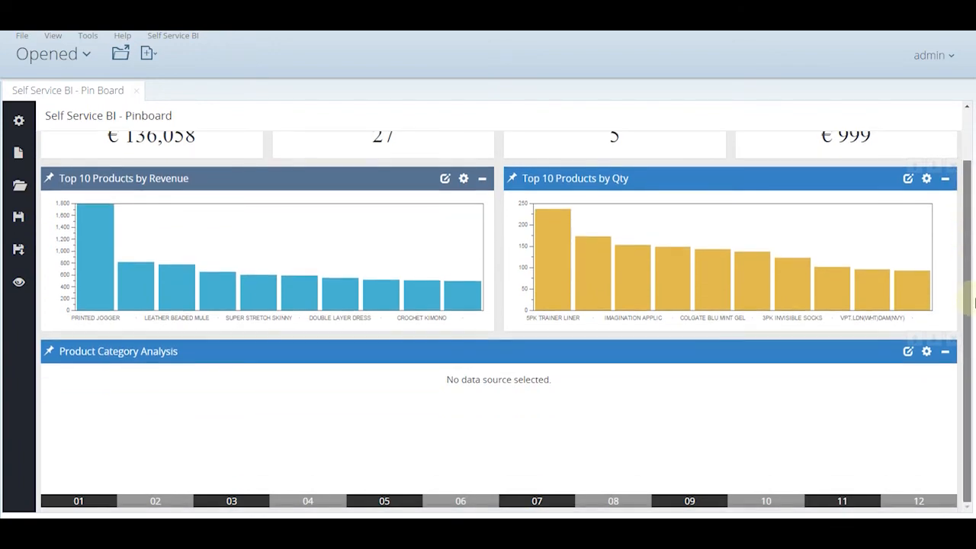
left_click(909, 352)
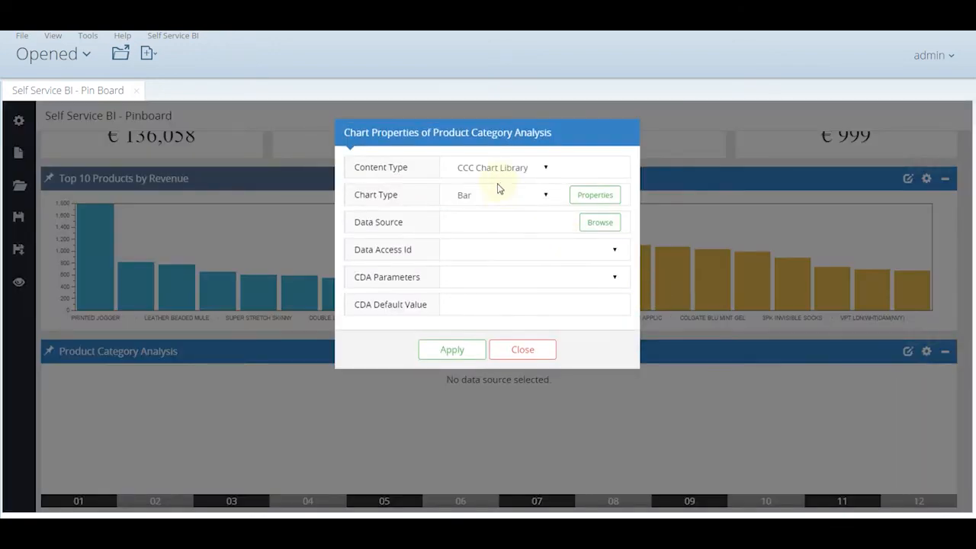
left_click(502, 200)
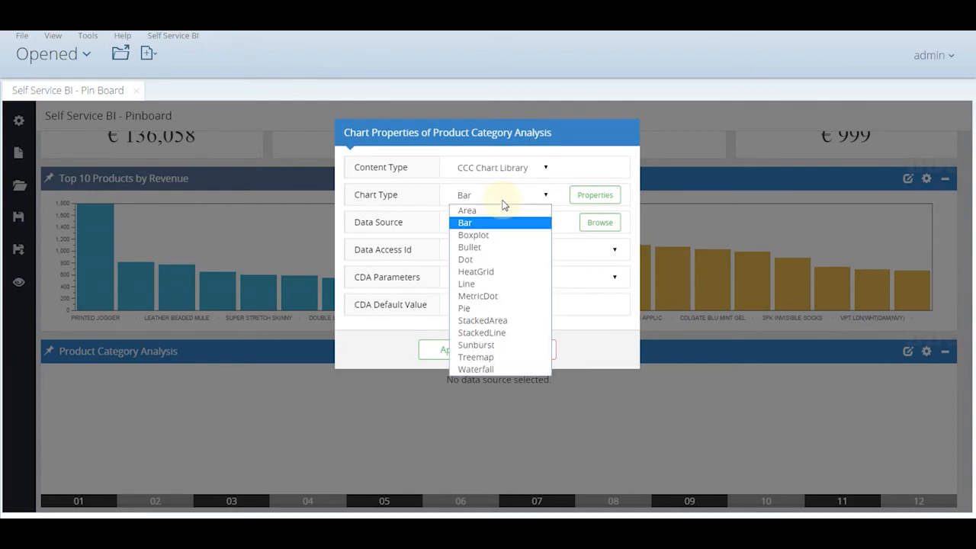
left_click(508, 359)
left_click(467, 222)
type("home/demo/SalesData.cda")
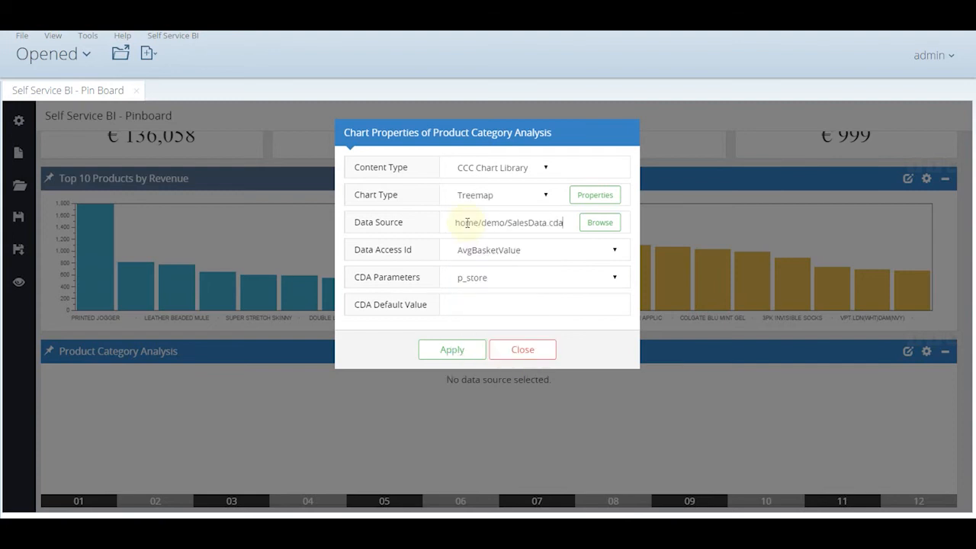
left_click(505, 250)
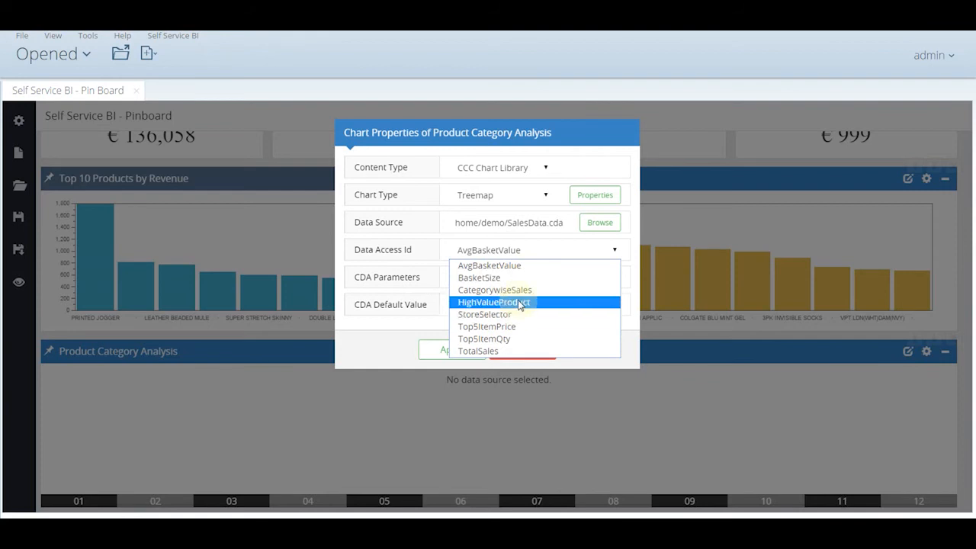
left_click(493, 290)
left_click(450, 350)
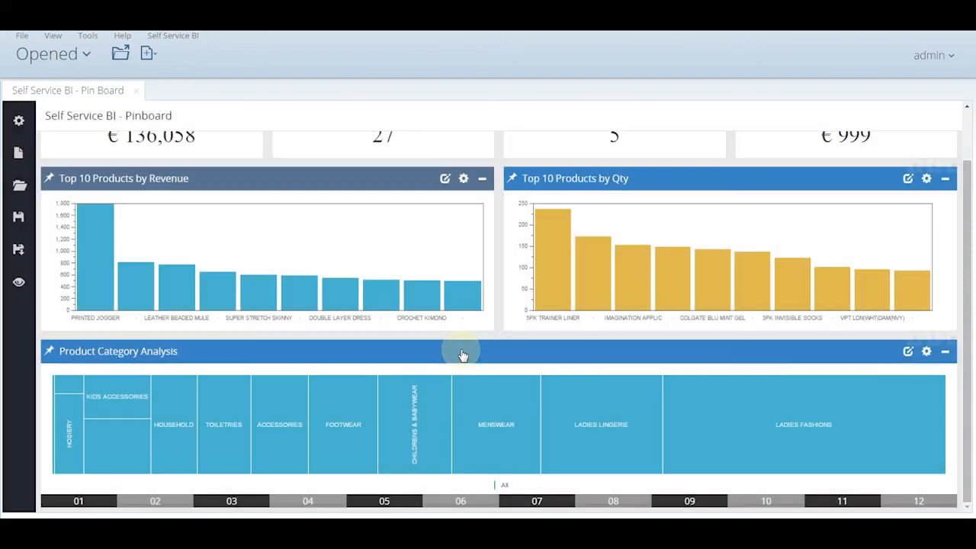
Step: Save the pinboard in the home/clientdemo folder as dashboard_1
left_click_drag(967, 394, 967, 301)
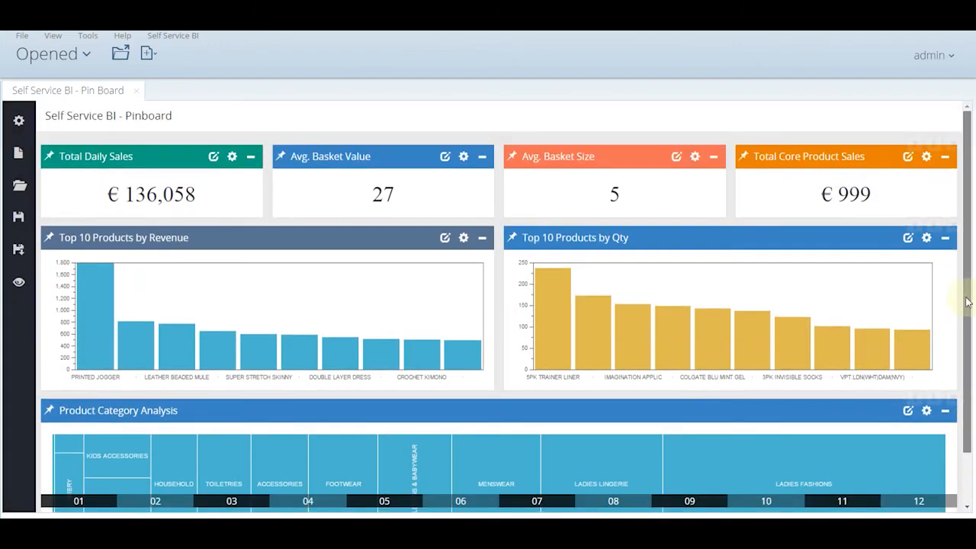
left_click(23, 221)
left_click(369, 168)
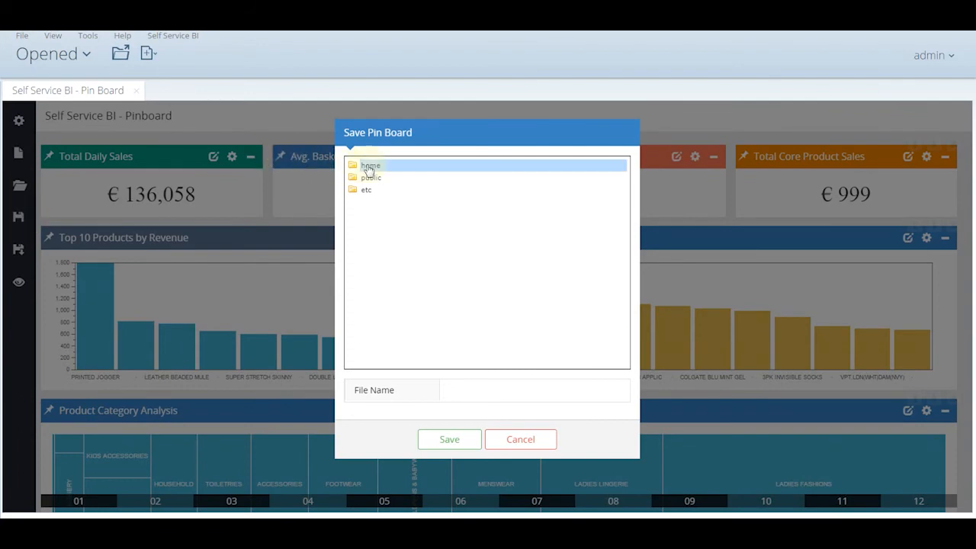
double_click(369, 168)
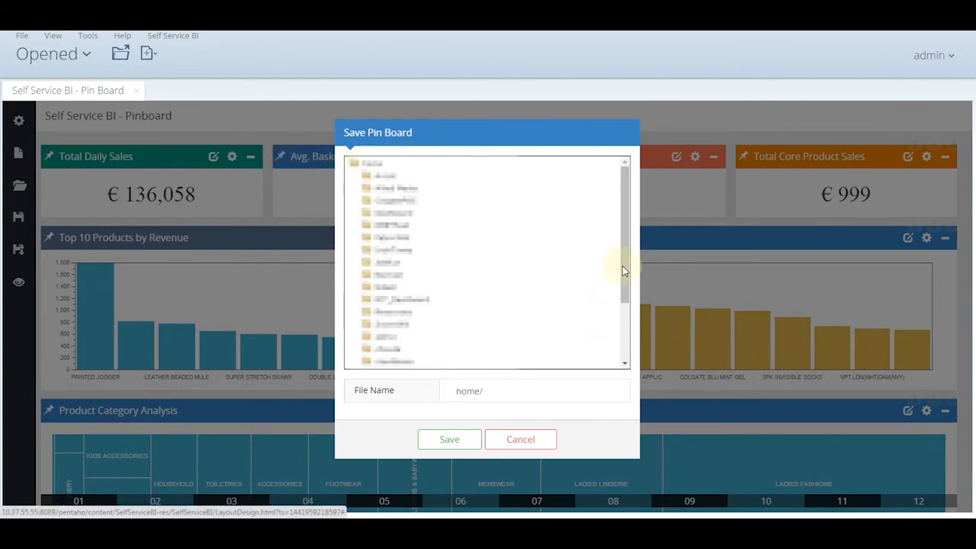
scroll(625, 270, "down", 1)
left_click(548, 337)
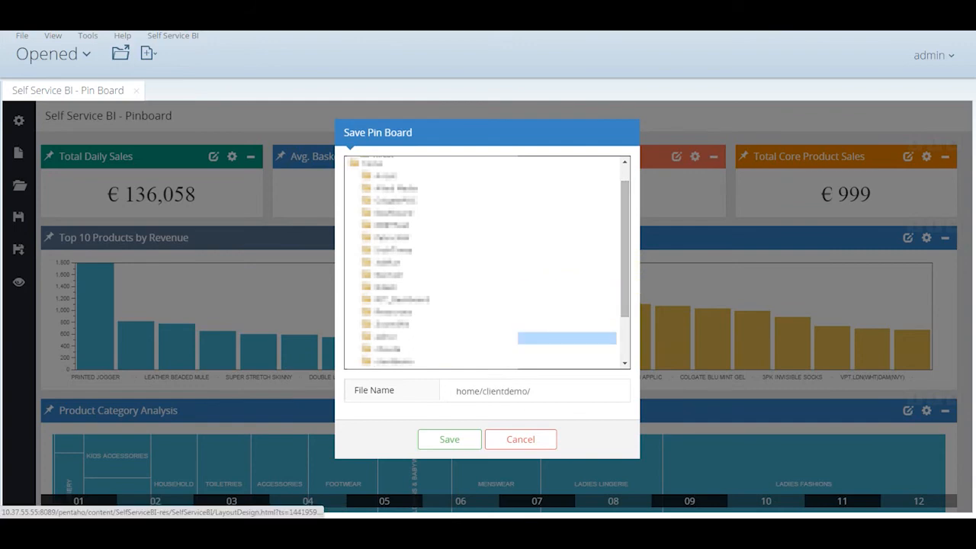
left_click(556, 390)
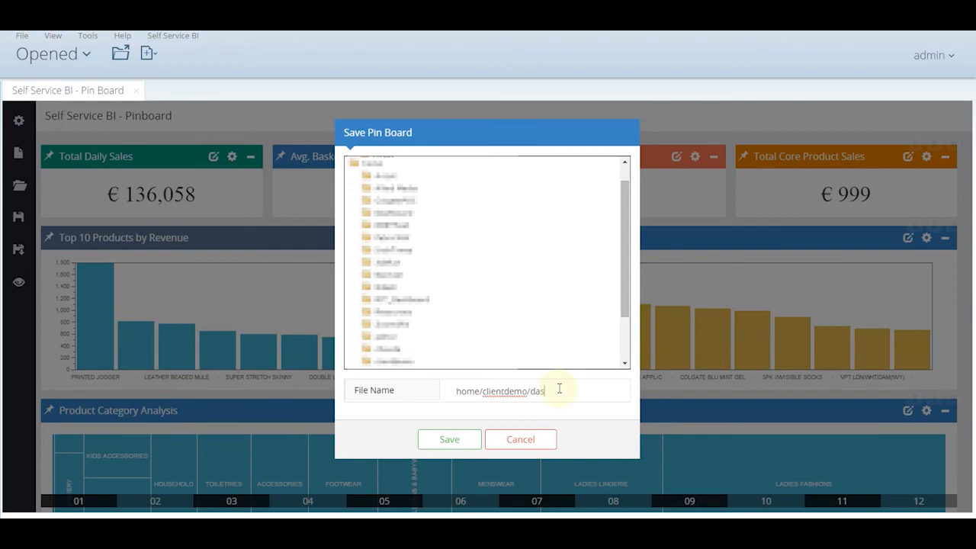
left_click(459, 441)
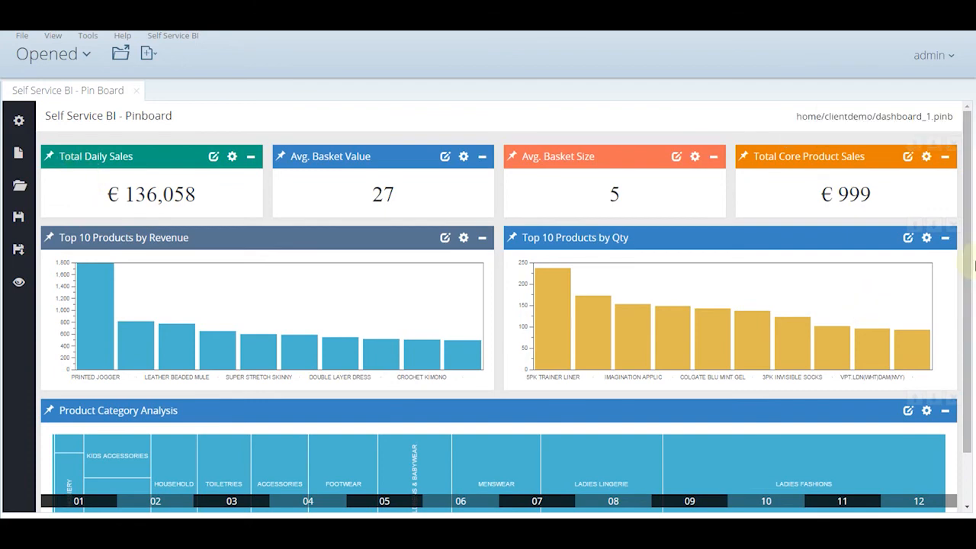
Step: Define a pinboard filter with the name and caption store and the type combobox, leaving its filter value empty
left_click_drag(965, 256, 971, 433)
left_click_drag(964, 269, 965, 172)
left_click(19, 122)
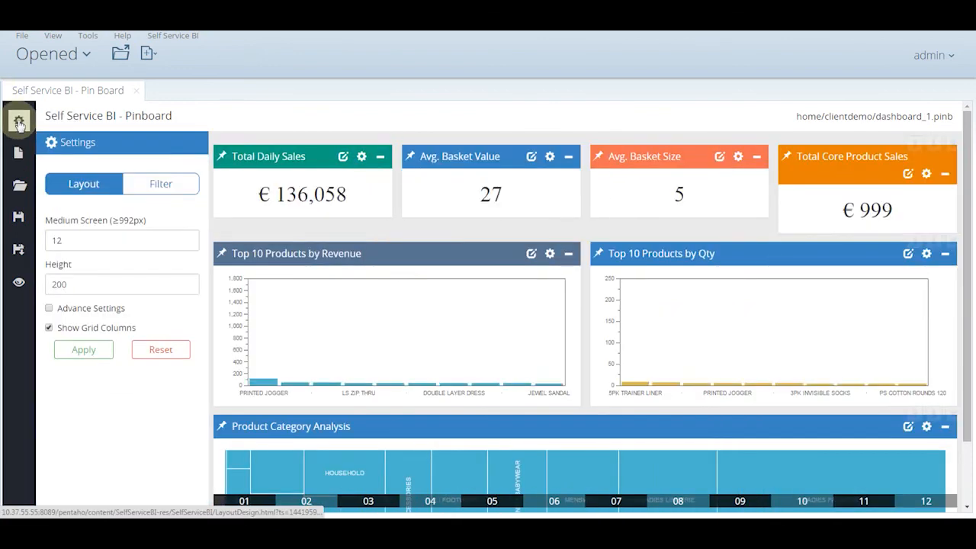
left_click(170, 185)
left_click(112, 240)
type("store")
left_click(106, 328)
left_click(97, 358)
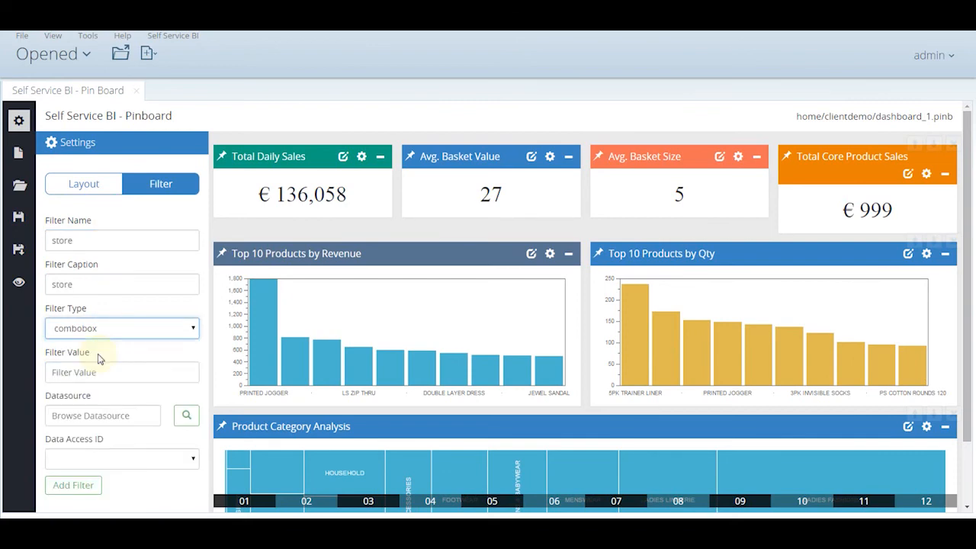
left_click(100, 373)
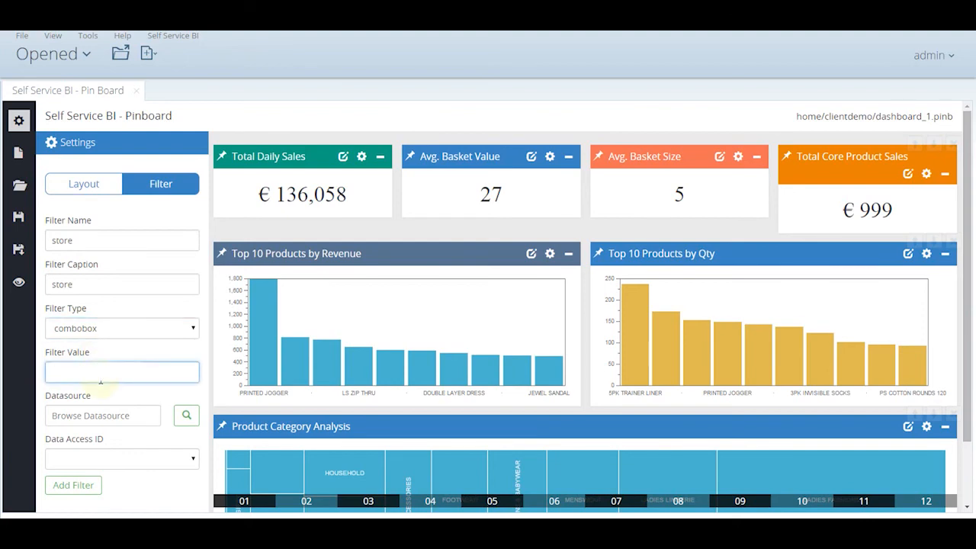
Step: Source the store filter from home/demo/SalesData.cda with data access ID StoreSelector, add it to the pinboard, and check its list of stores
left_click(102, 415)
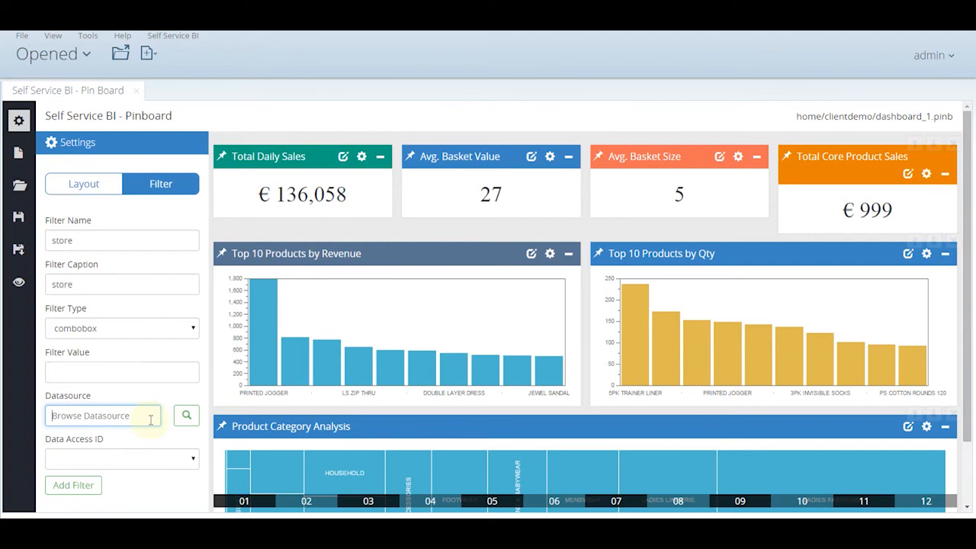
key("ctrl+v")
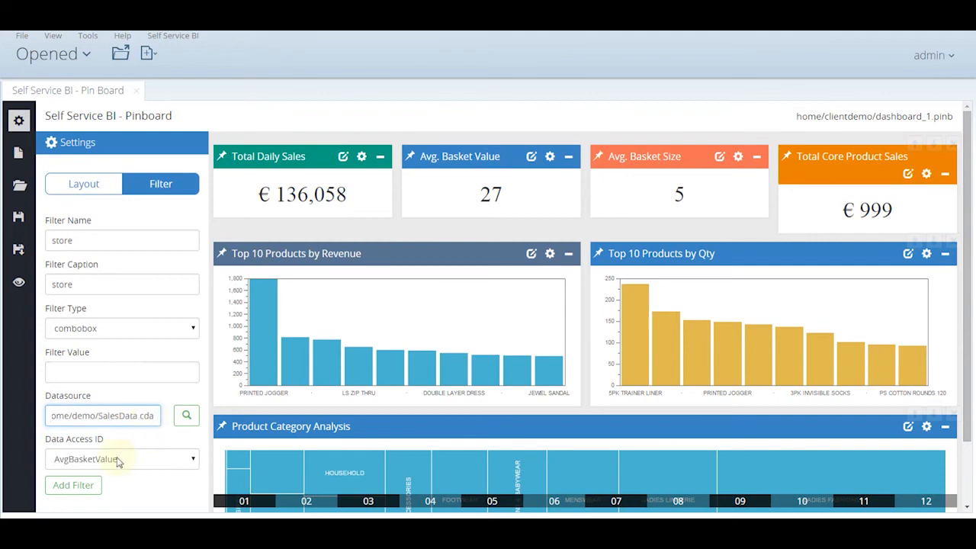
left_click(119, 460)
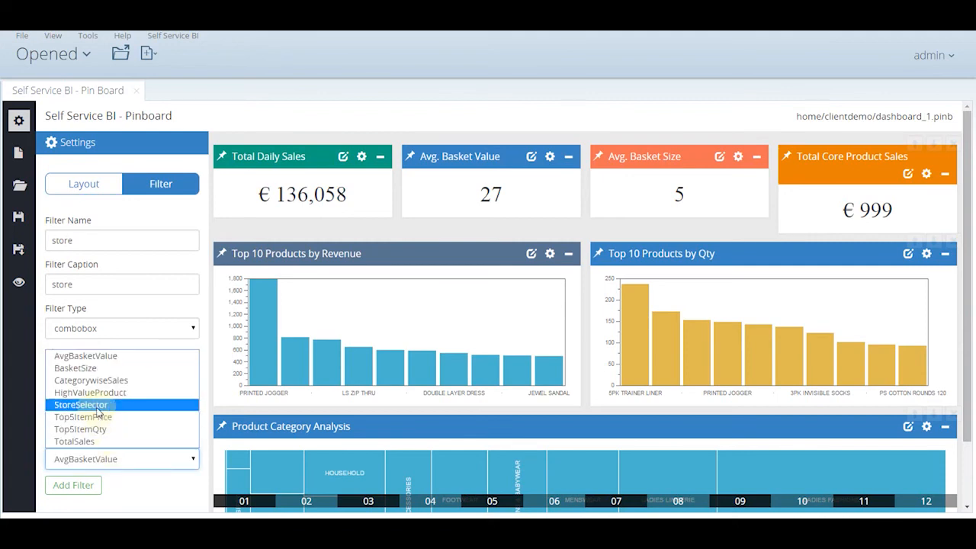
left_click(97, 405)
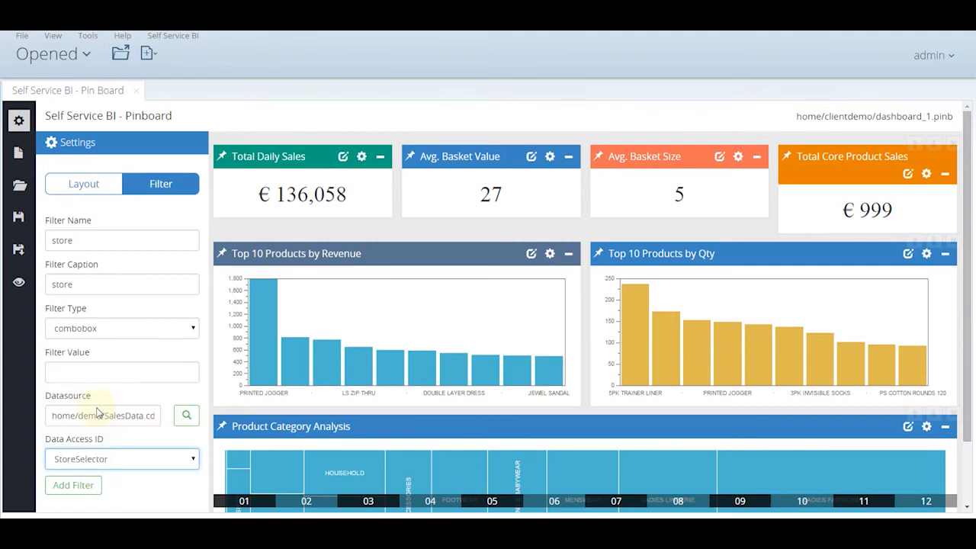
left_click(89, 489)
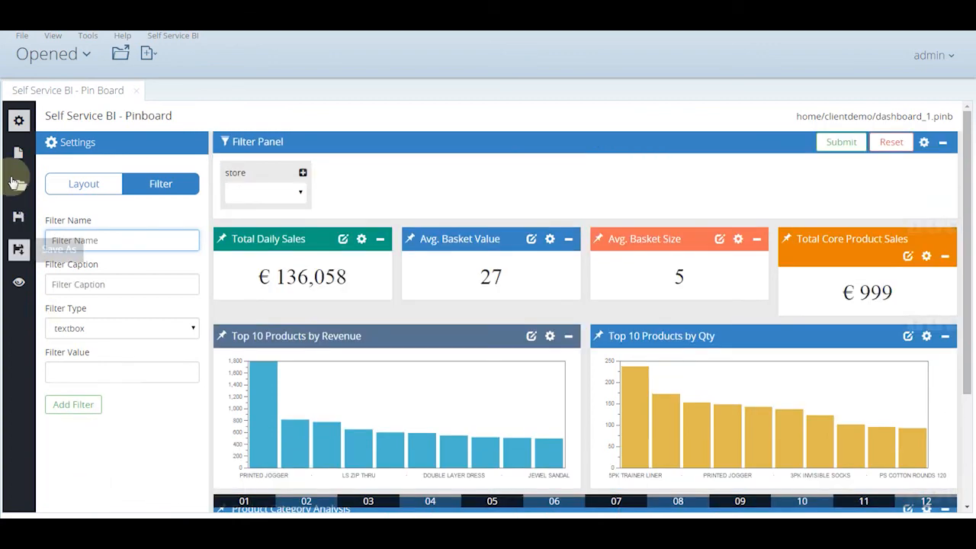
left_click(19, 122)
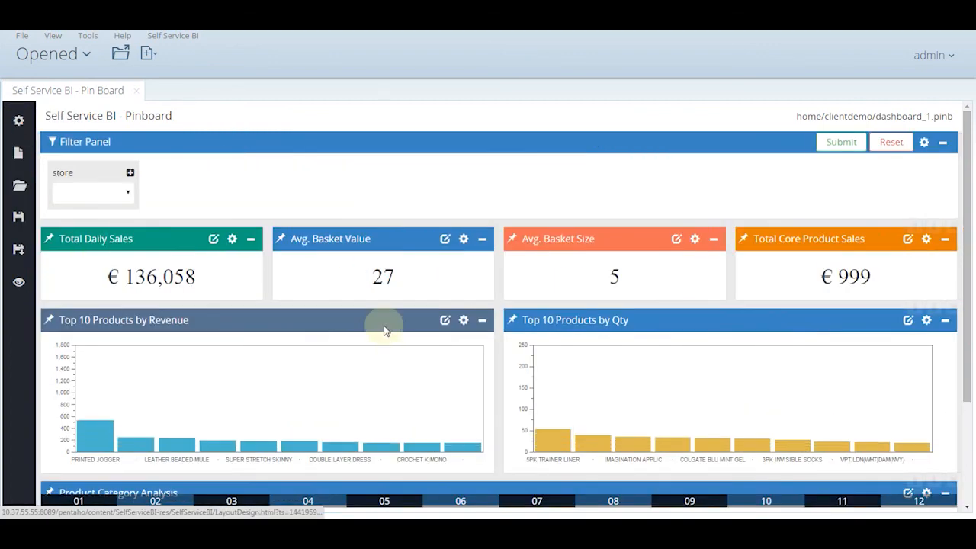
left_click(121, 195)
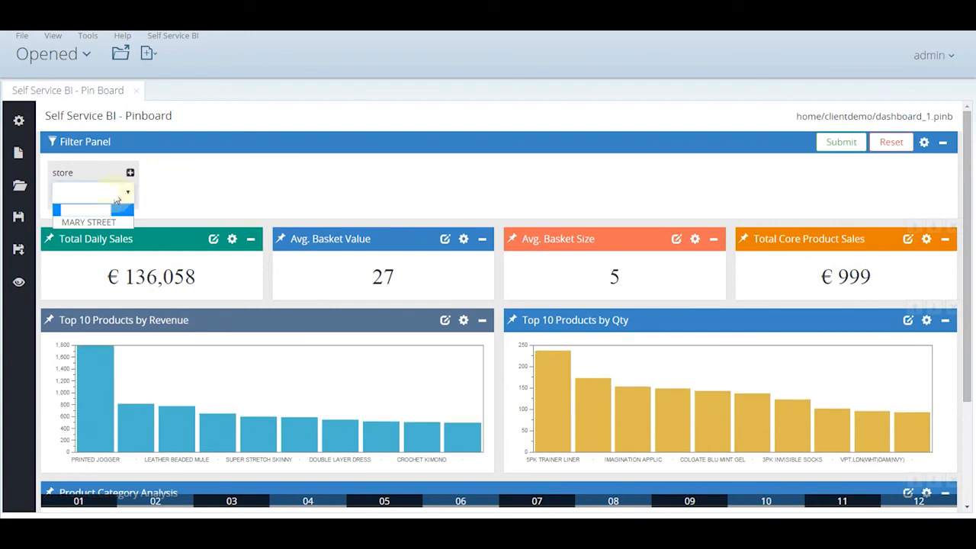
left_click(214, 188)
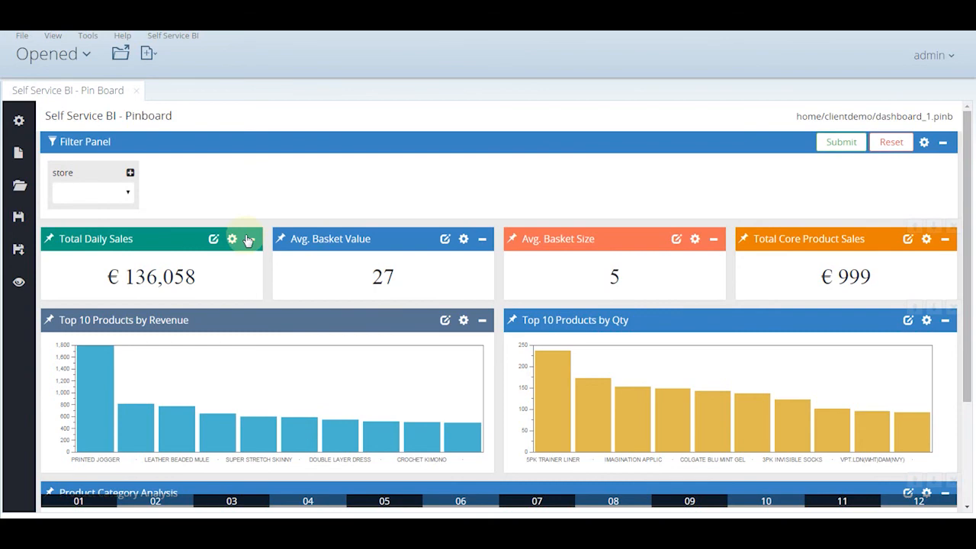
Step: Bind the p_store parameter of the Total Daily Sales and Avg. Basket Value pins to the store filter, applying each
left_click(213, 238)
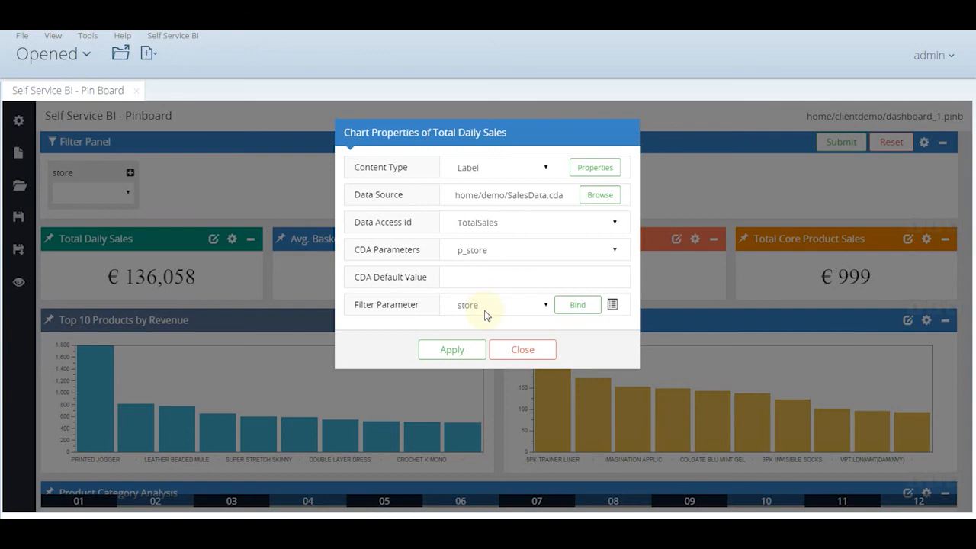
left_click(574, 305)
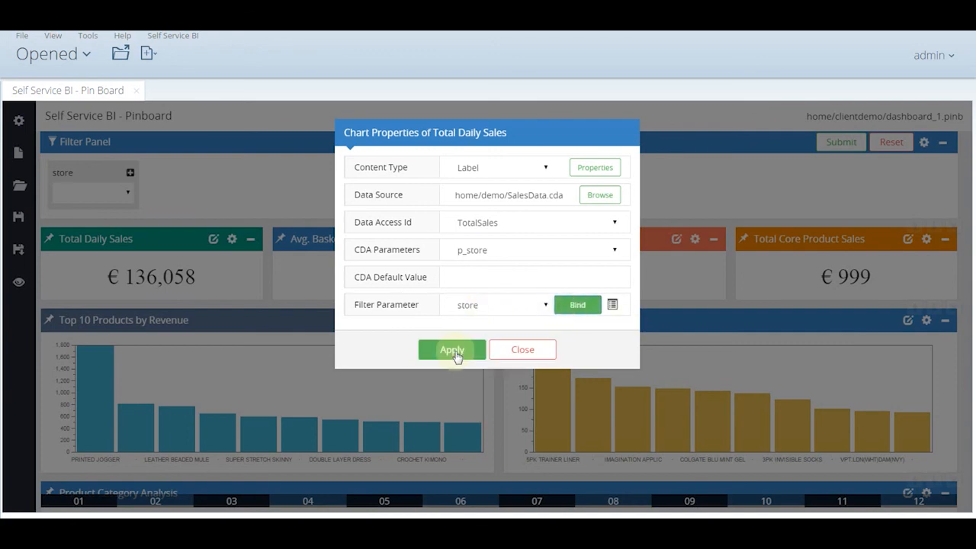
left_click(453, 352)
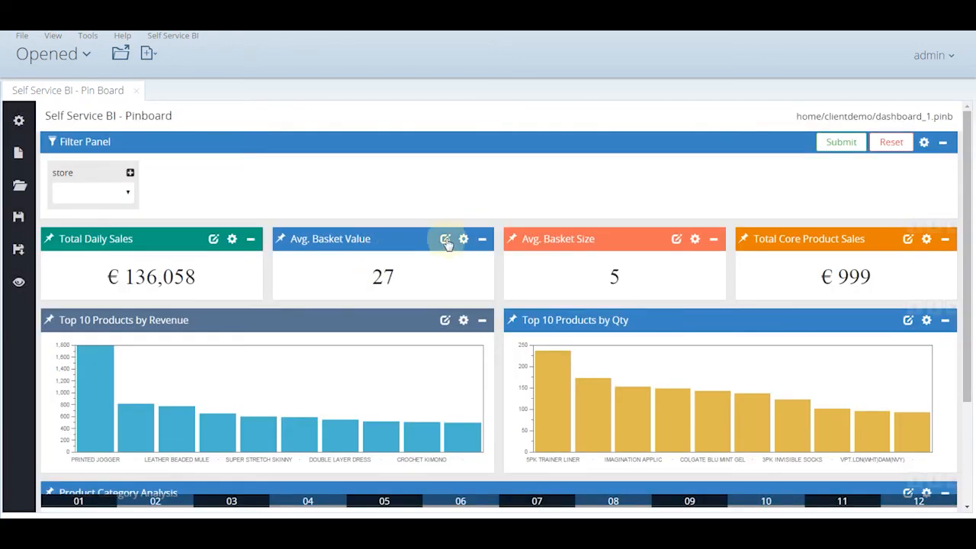
left_click(445, 239)
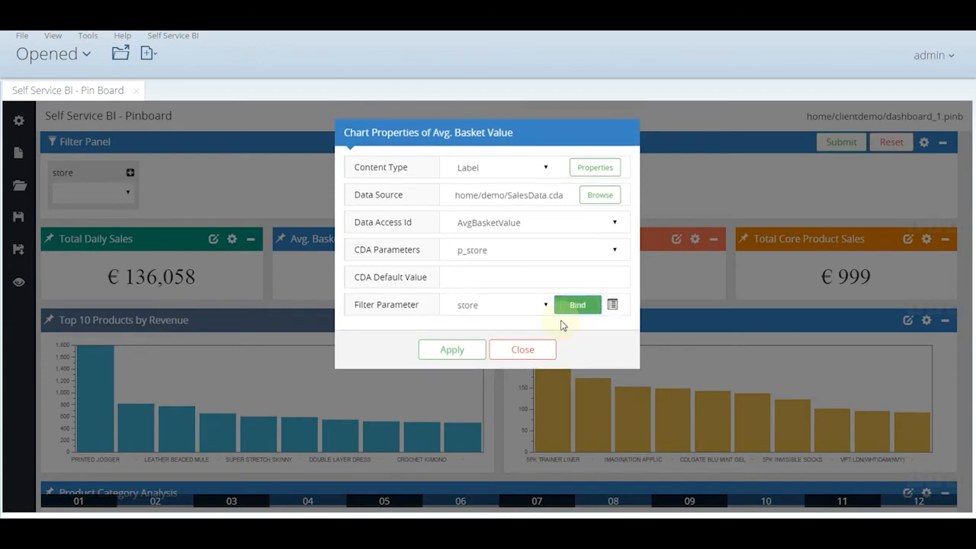
left_click(453, 349)
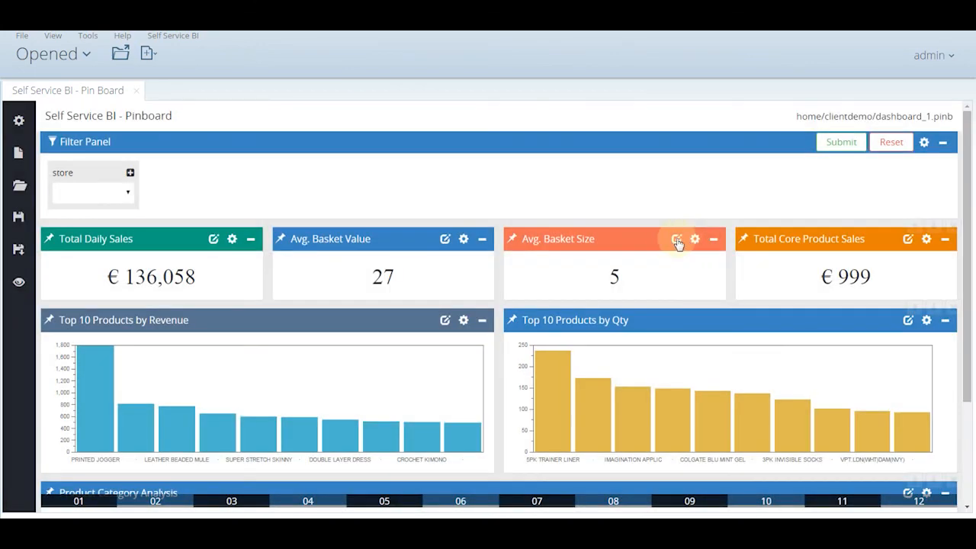
Step: Bind the p_store parameter of the Avg. Basket Size and Total Core Product Sales pins to the store filter, and save the pinboard
left_click(676, 239)
left_click(579, 307)
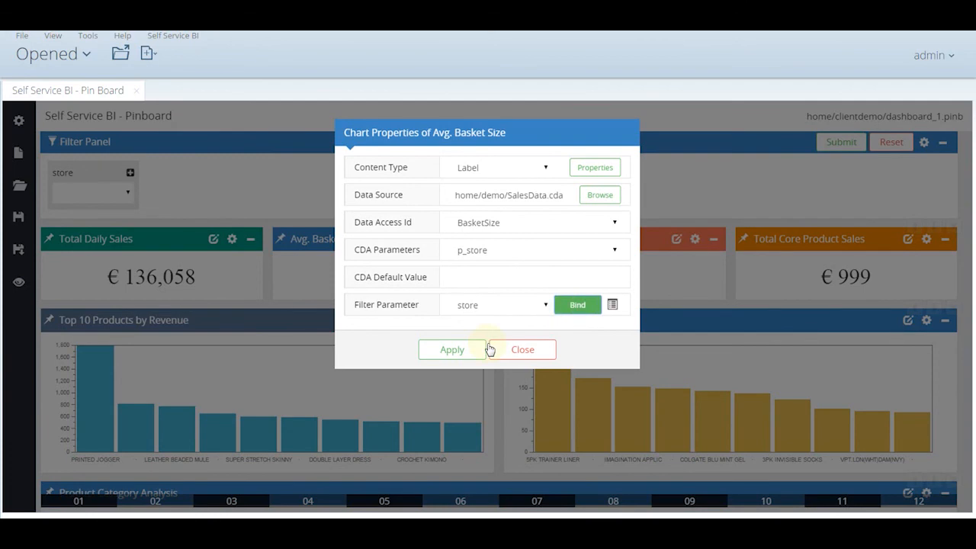
left_click(480, 350)
left_click(907, 238)
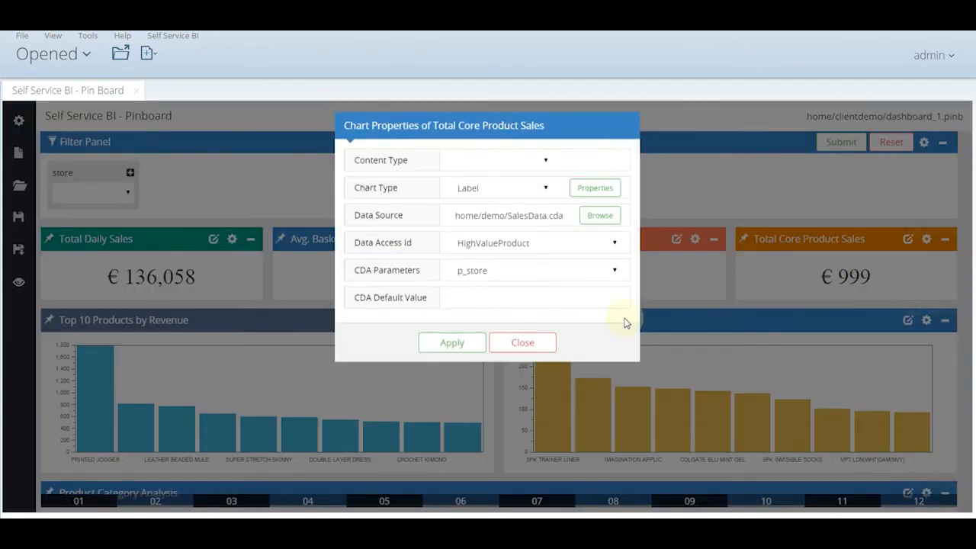
left_click(580, 308)
left_click(455, 352)
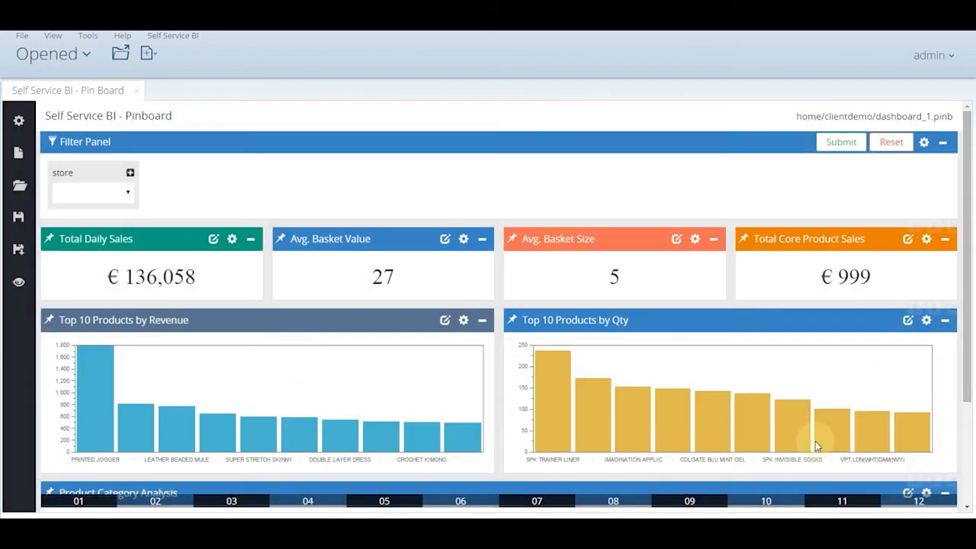
left_click_drag(969, 273, 974, 243)
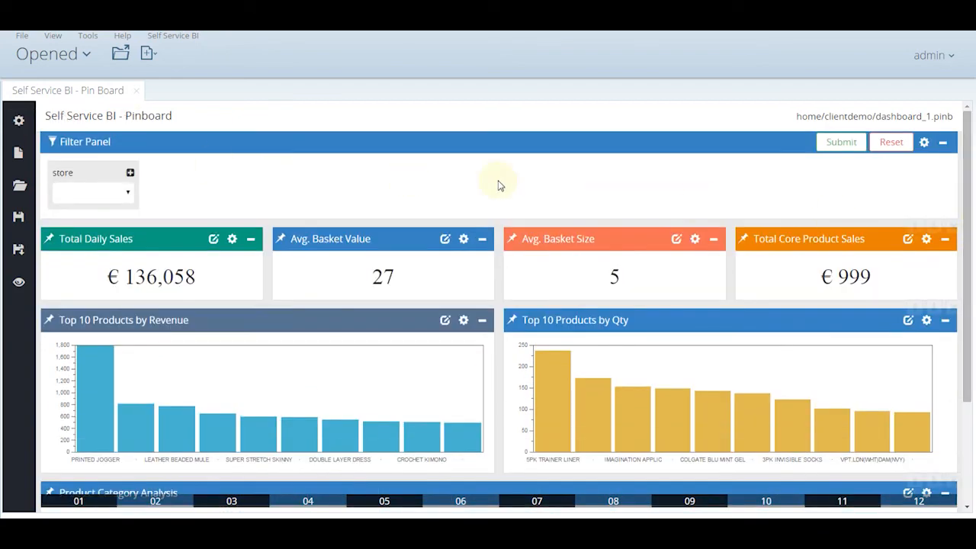
left_click(17, 218)
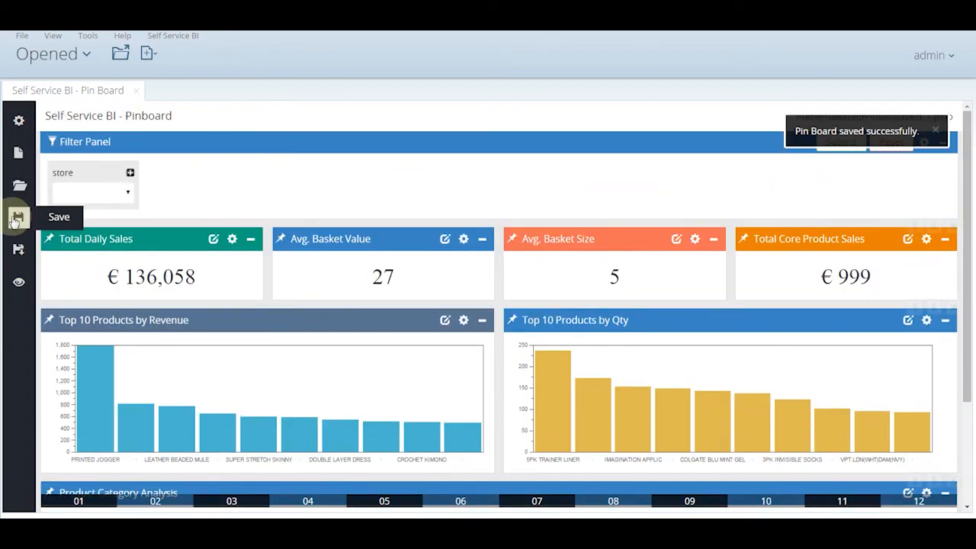
Step: Test the store filter by submitting it with MARY STREET, and submit it again with an empty store
left_click(107, 201)
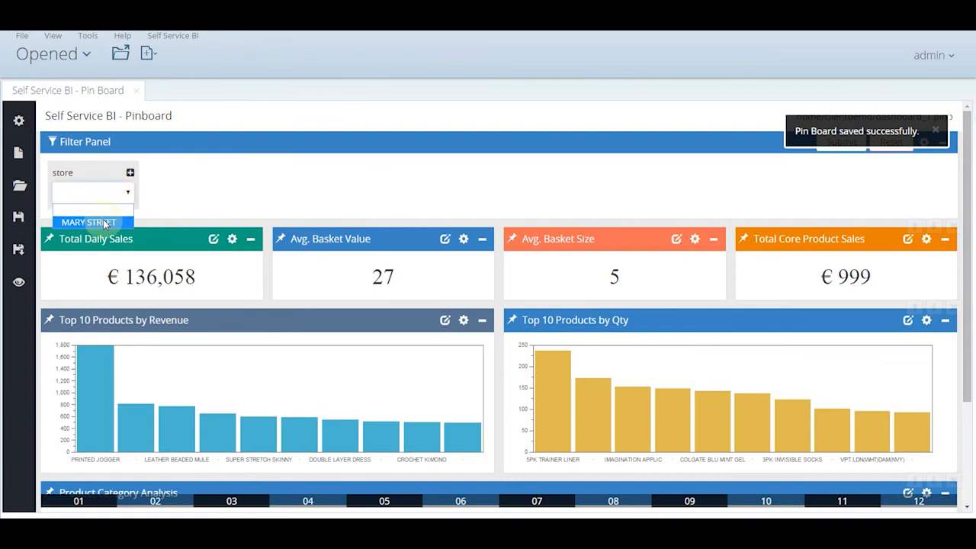
left_click(105, 223)
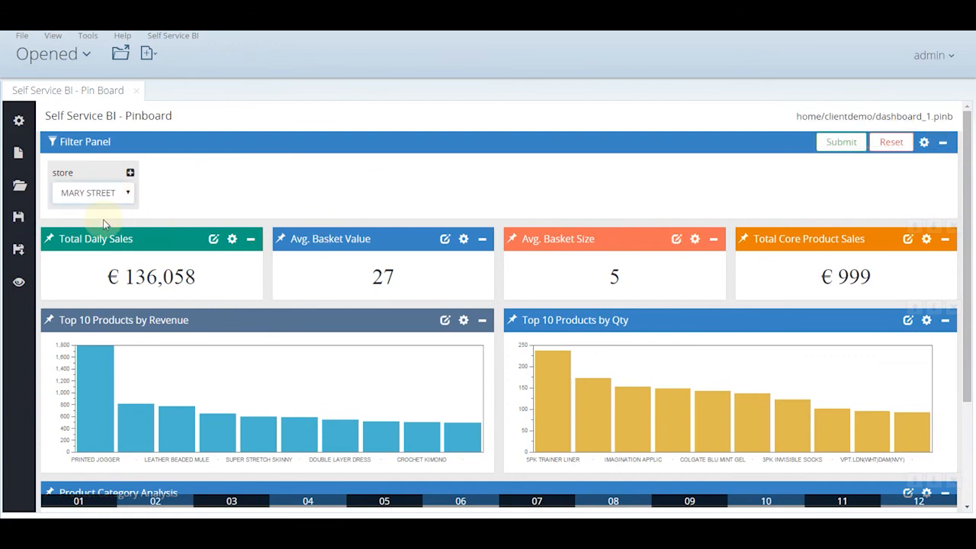
left_click(836, 143)
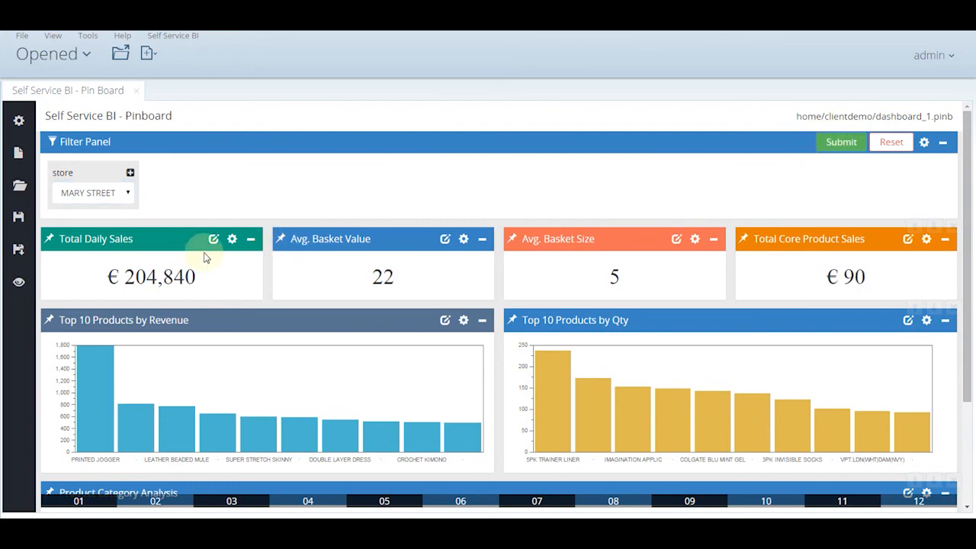
left_click(117, 194)
left_click(109, 211)
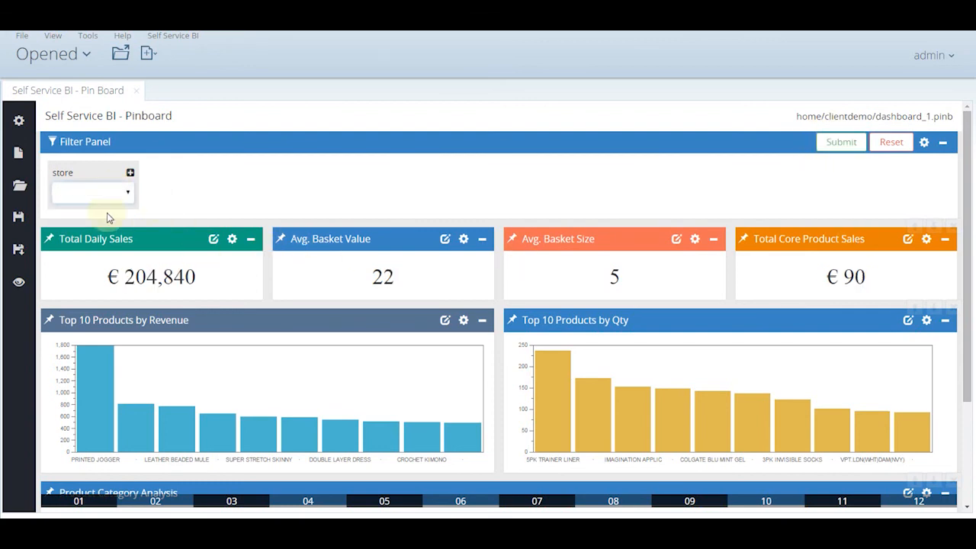
left_click(842, 143)
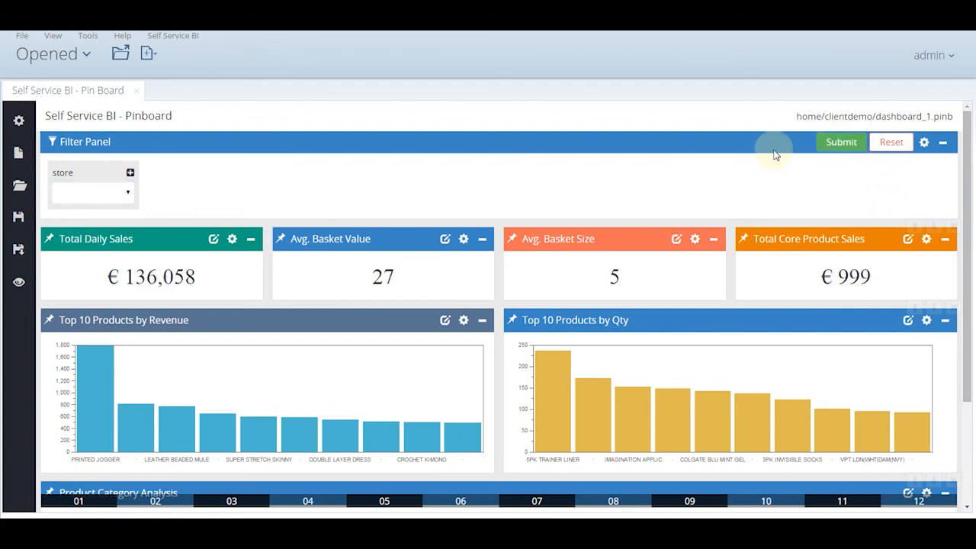
Step: Save the pinboard again and open its preview
left_click(19, 287)
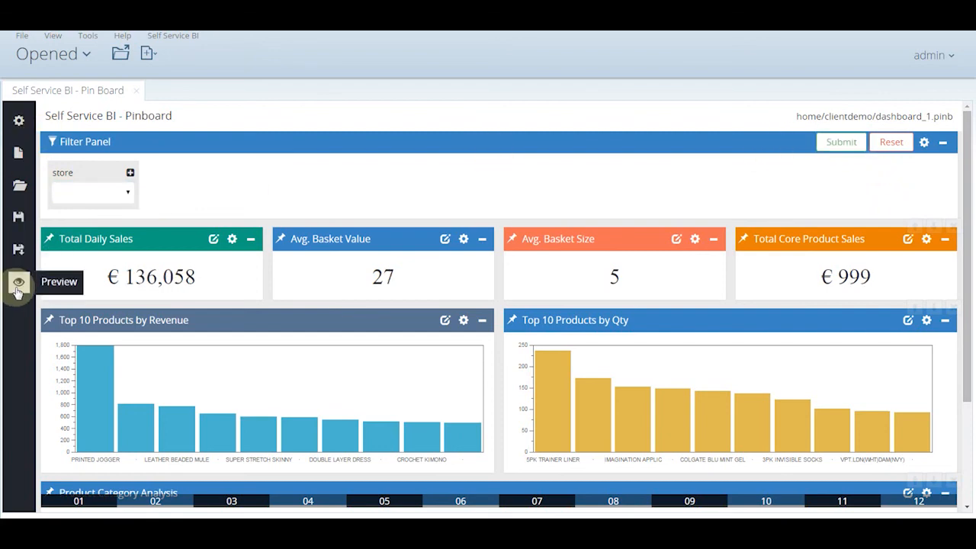
left_click(18, 220)
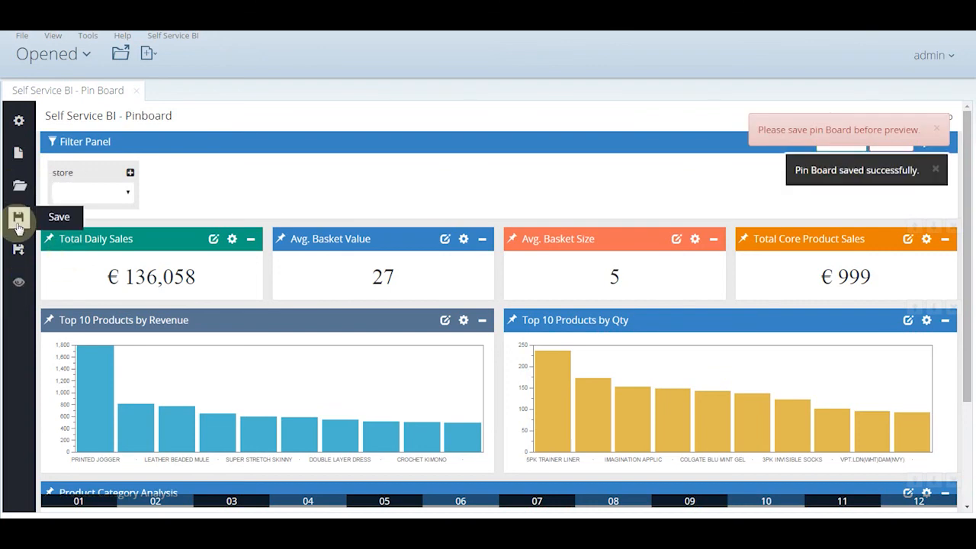
left_click(21, 286)
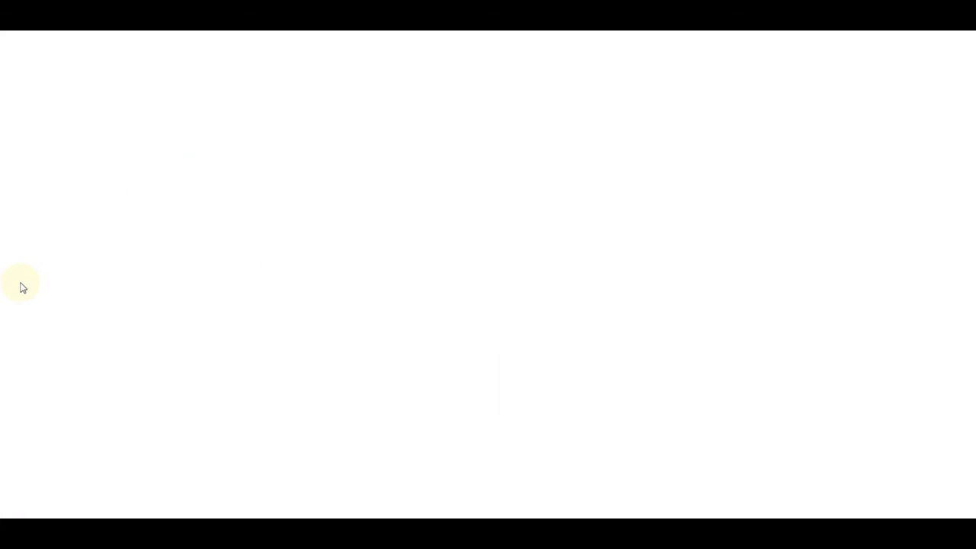